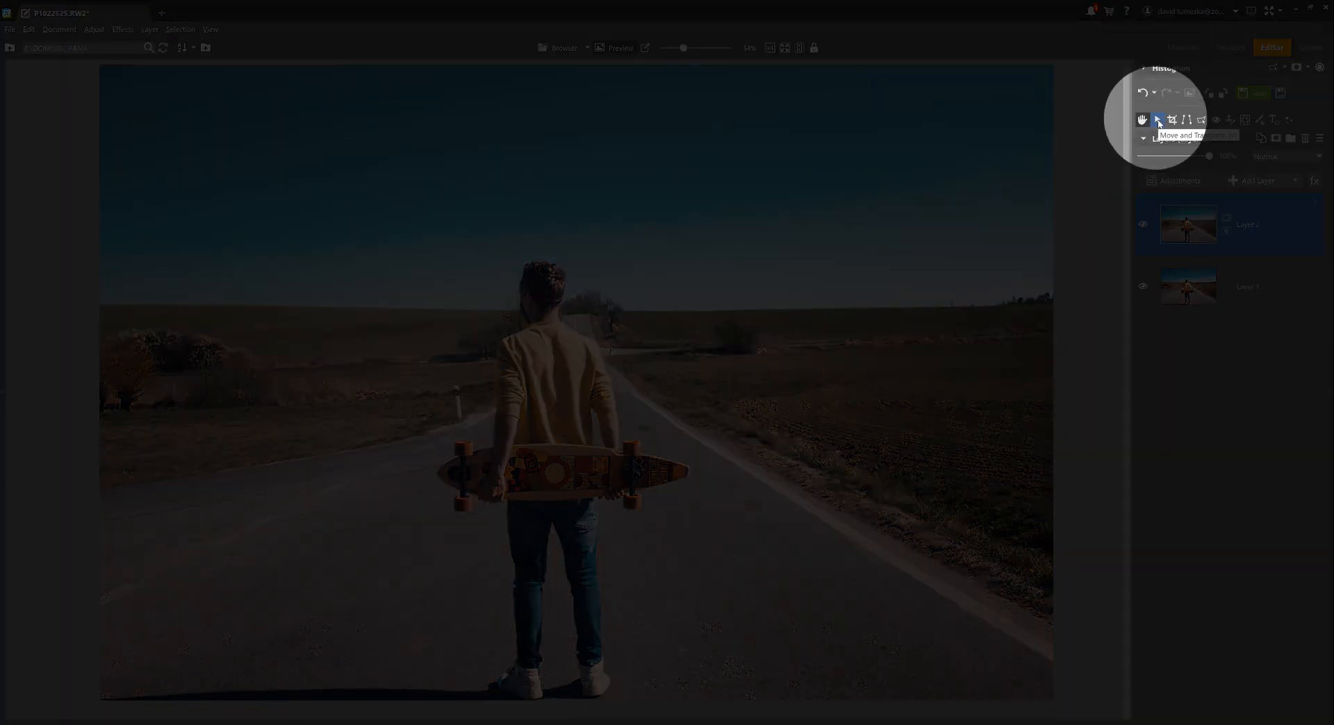
- Flip Layer 2 horizontally and add a Hide All mask to it
{"action": "left_click", "coordinate": [1157, 121]}
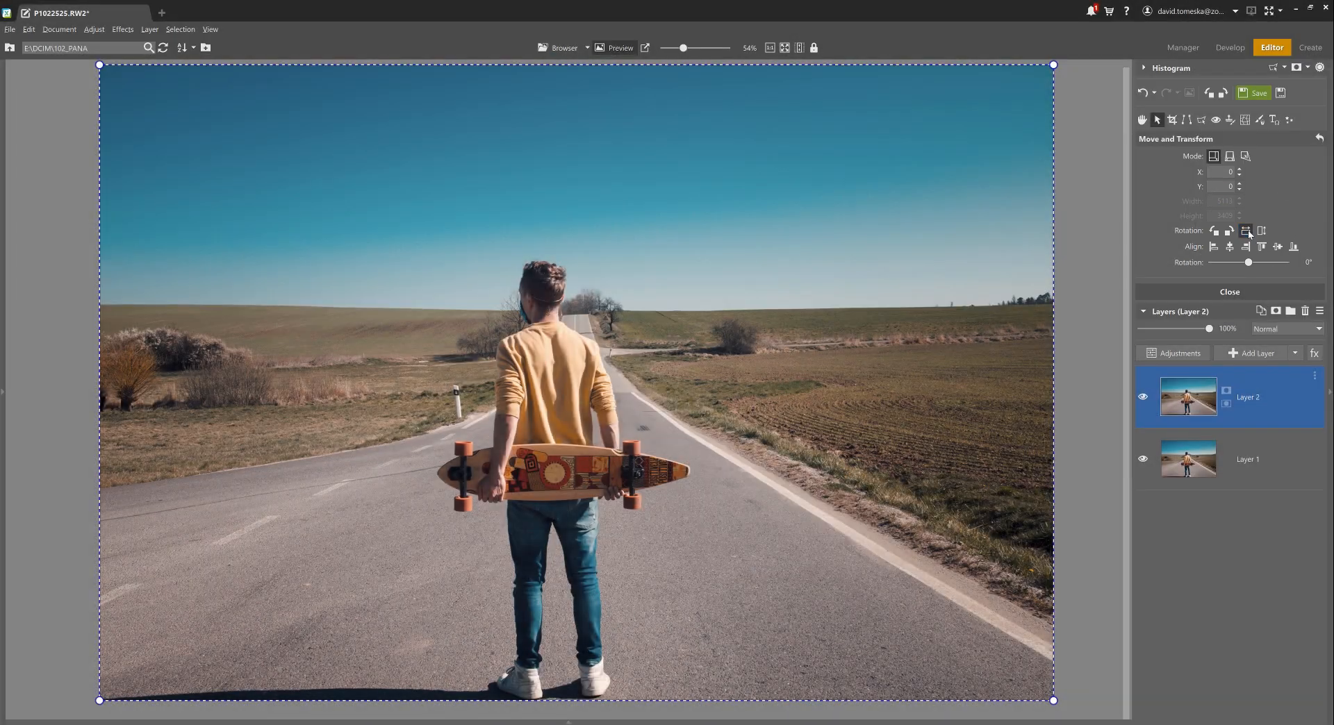
{"action": "left_click", "coordinate": [1247, 232]}
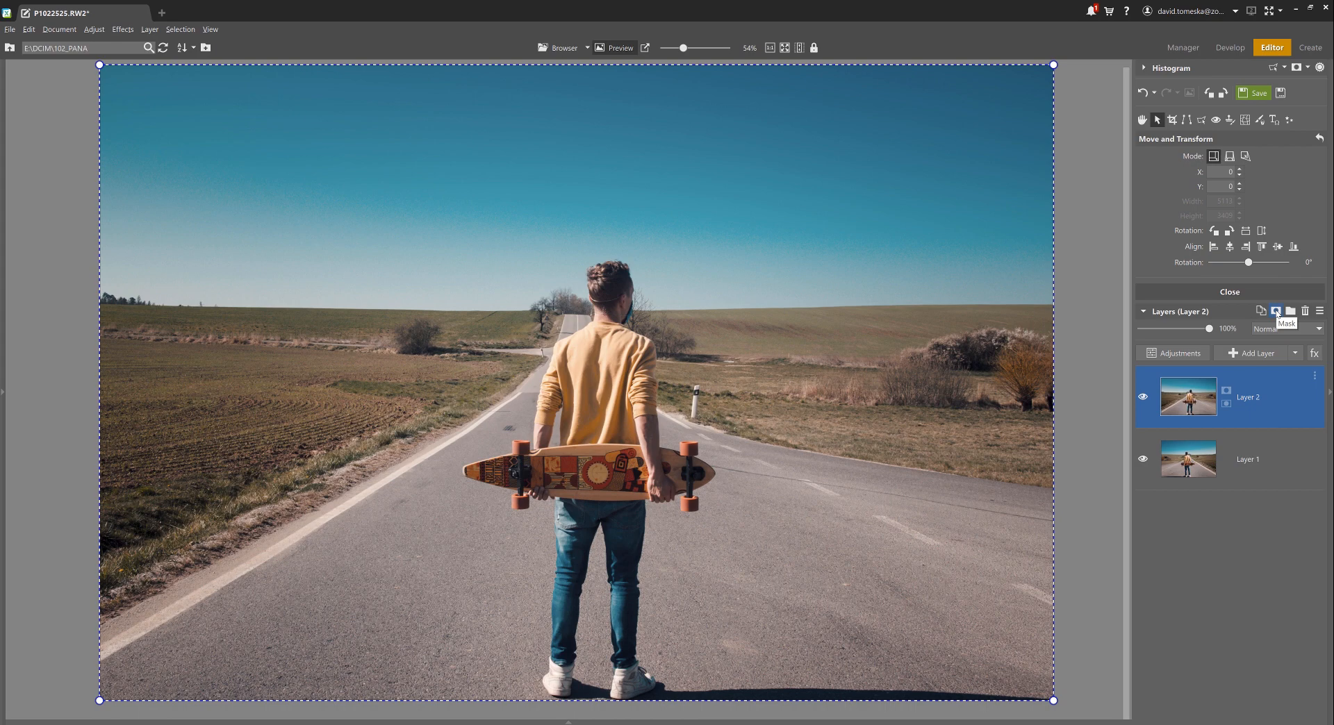
{"action": "left_click", "coordinate": [1277, 312]}
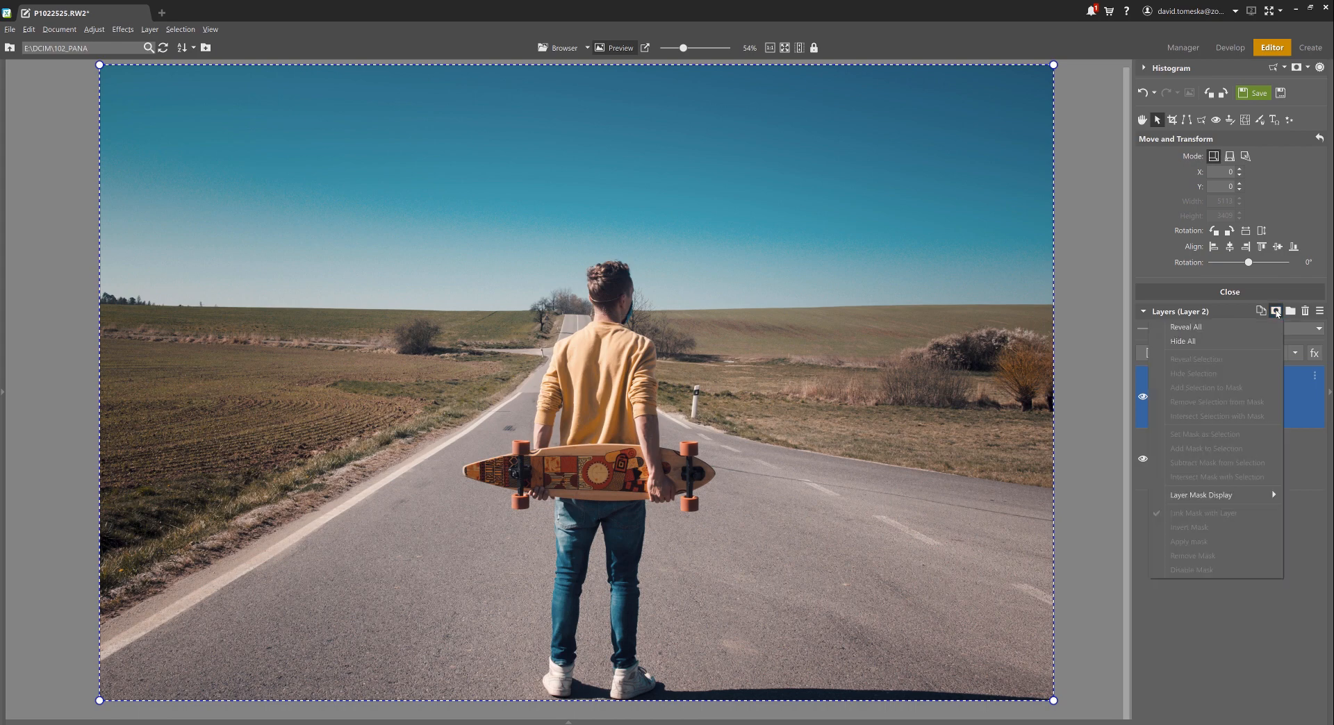
{"action": "left_click", "coordinate": [1216, 345]}
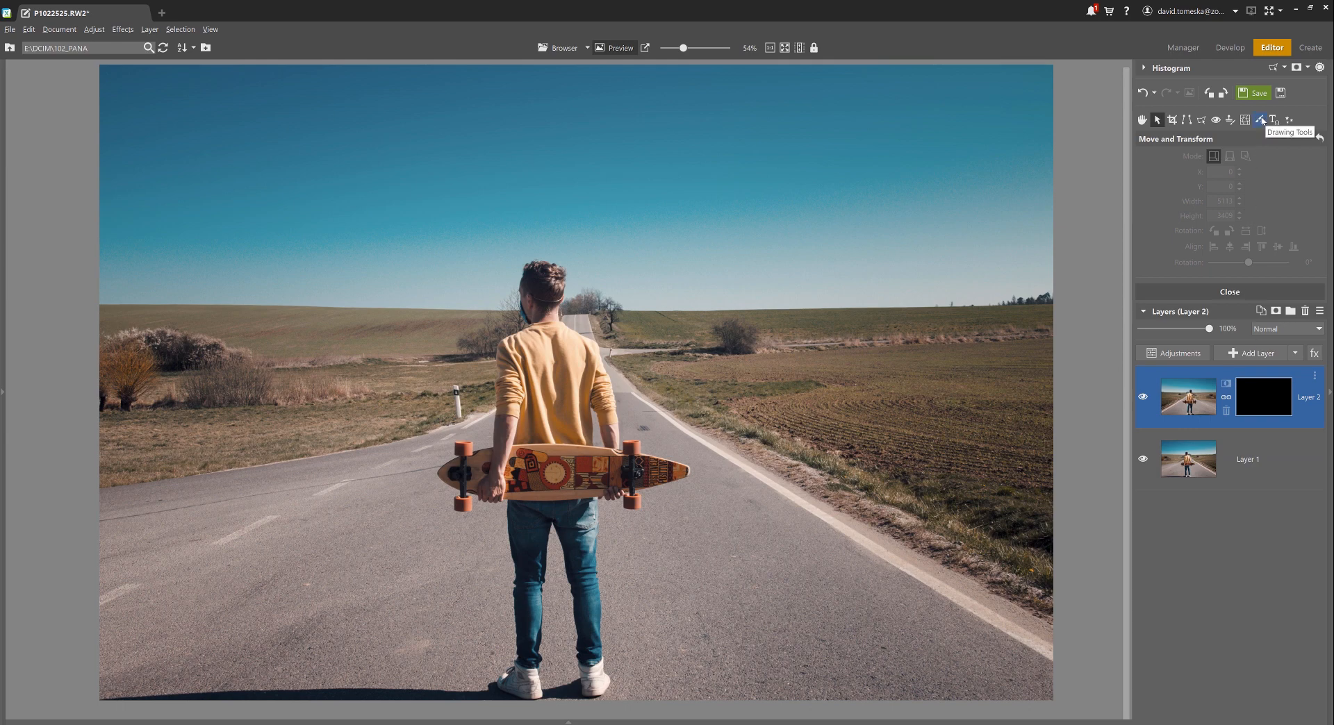
- Paint white on the mask with the Paintbrush at diameter 300 along the photo's left roadside to reveal the mirrored road edge
{"action": "left_click", "coordinate": [1263, 121]}
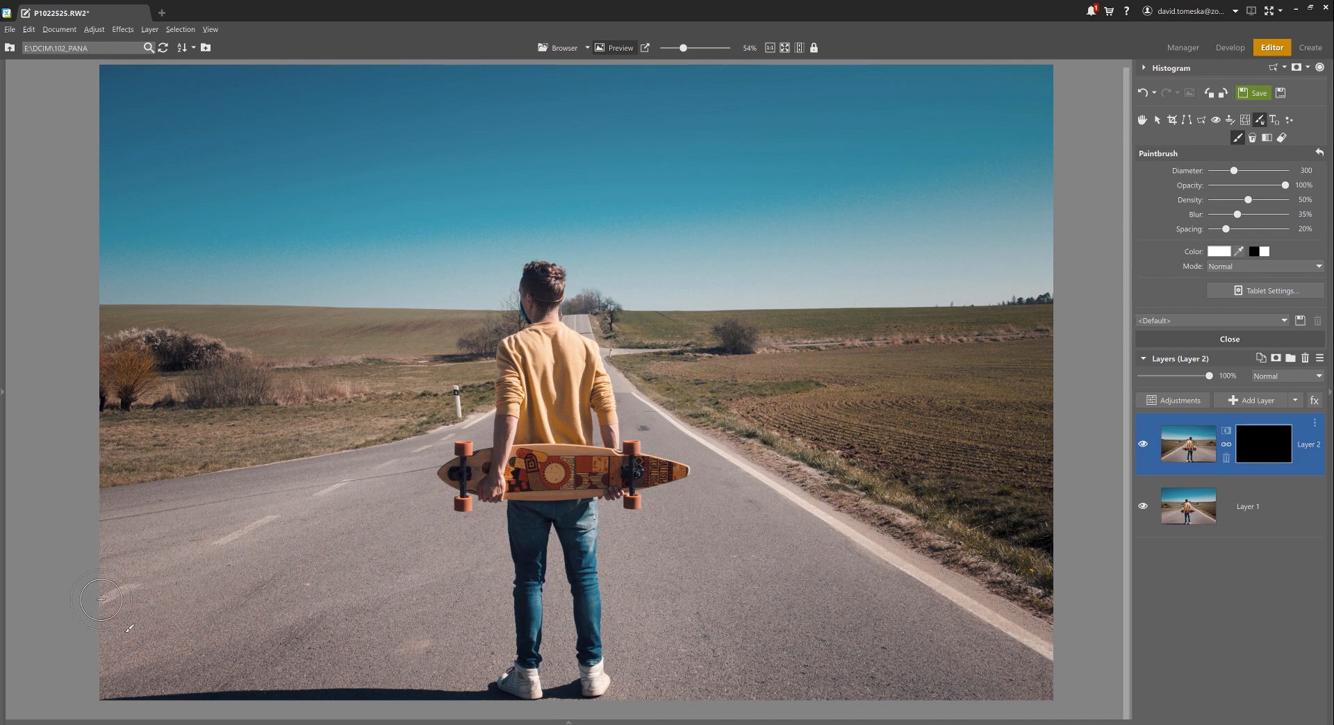
{"action": "mouse_move", "coordinate": [100, 599]}
{"action": "left_mouse_down"}
{"action": "mouse_move", "coordinate": [184, 570]}
{"action": "mouse_move", "coordinate": [104, 648]}
{"action": "mouse_move", "coordinate": [459, 410]}
{"action": "left_mouse_up"}
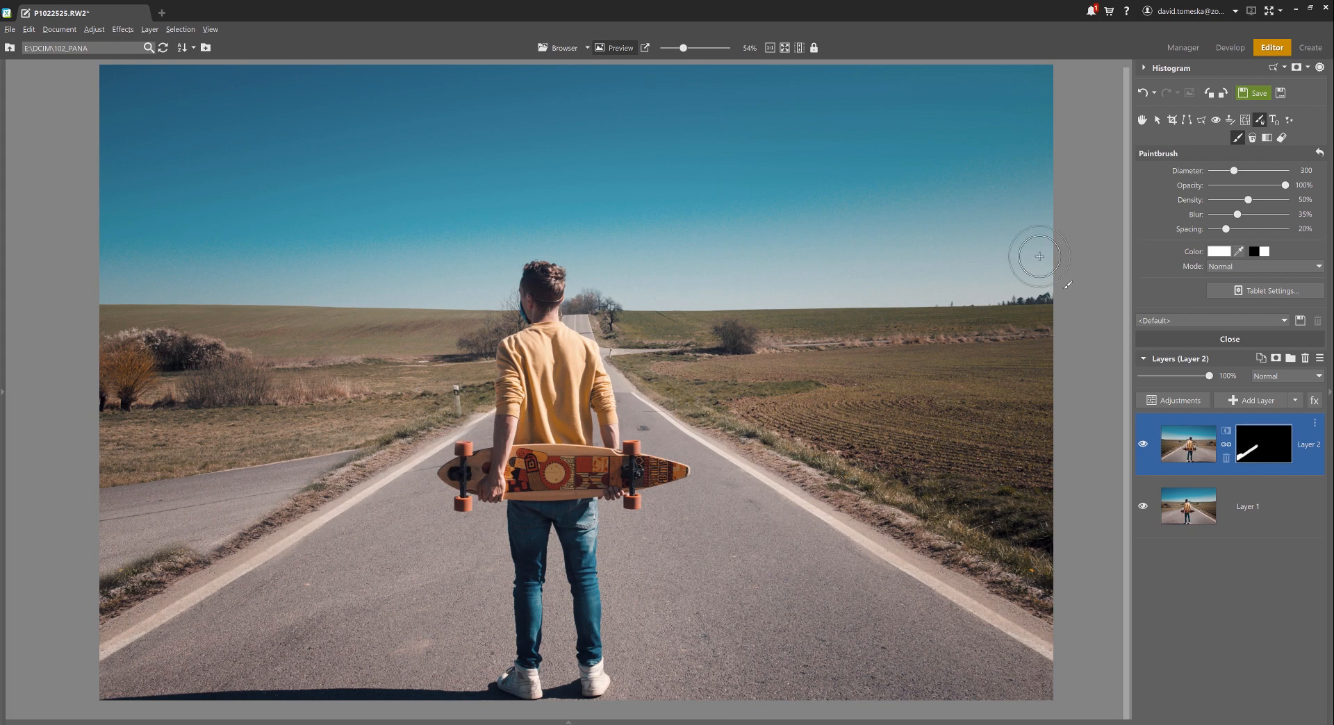
{"action": "left_click", "coordinate": [1260, 246]}
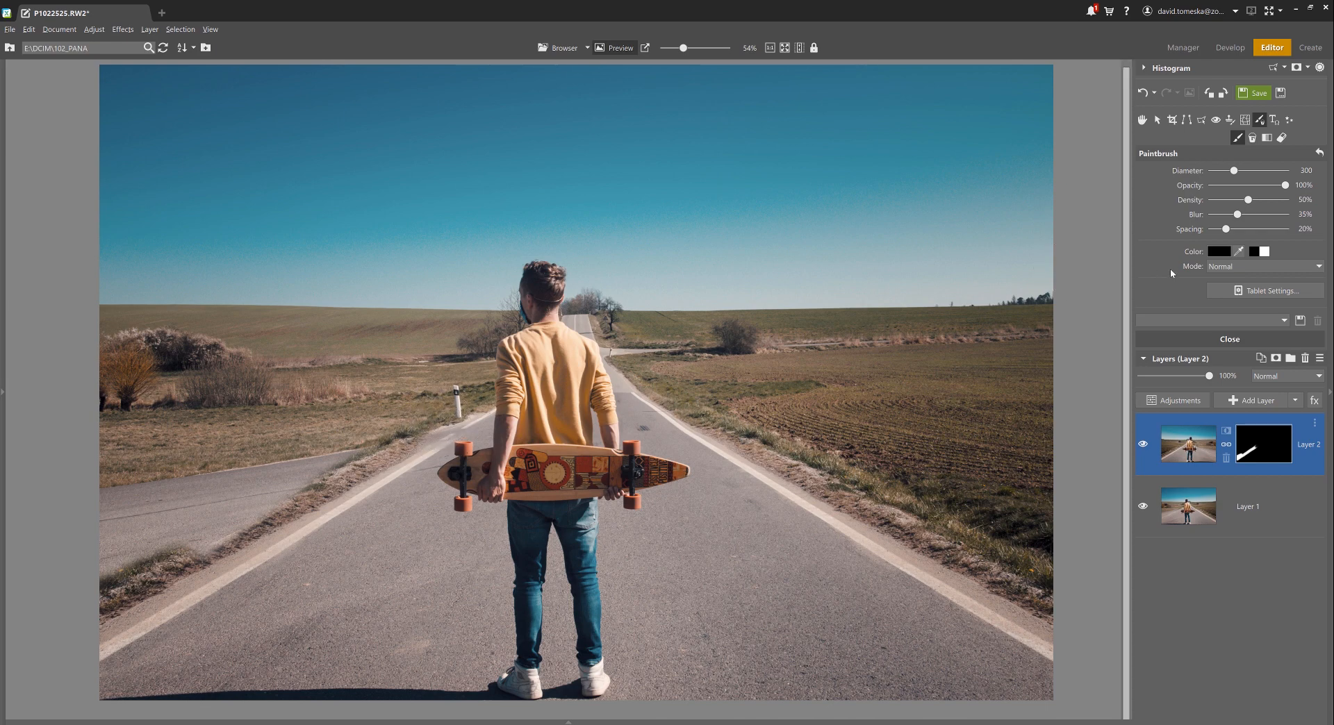
{"action": "left_click", "coordinate": [1265, 251]}
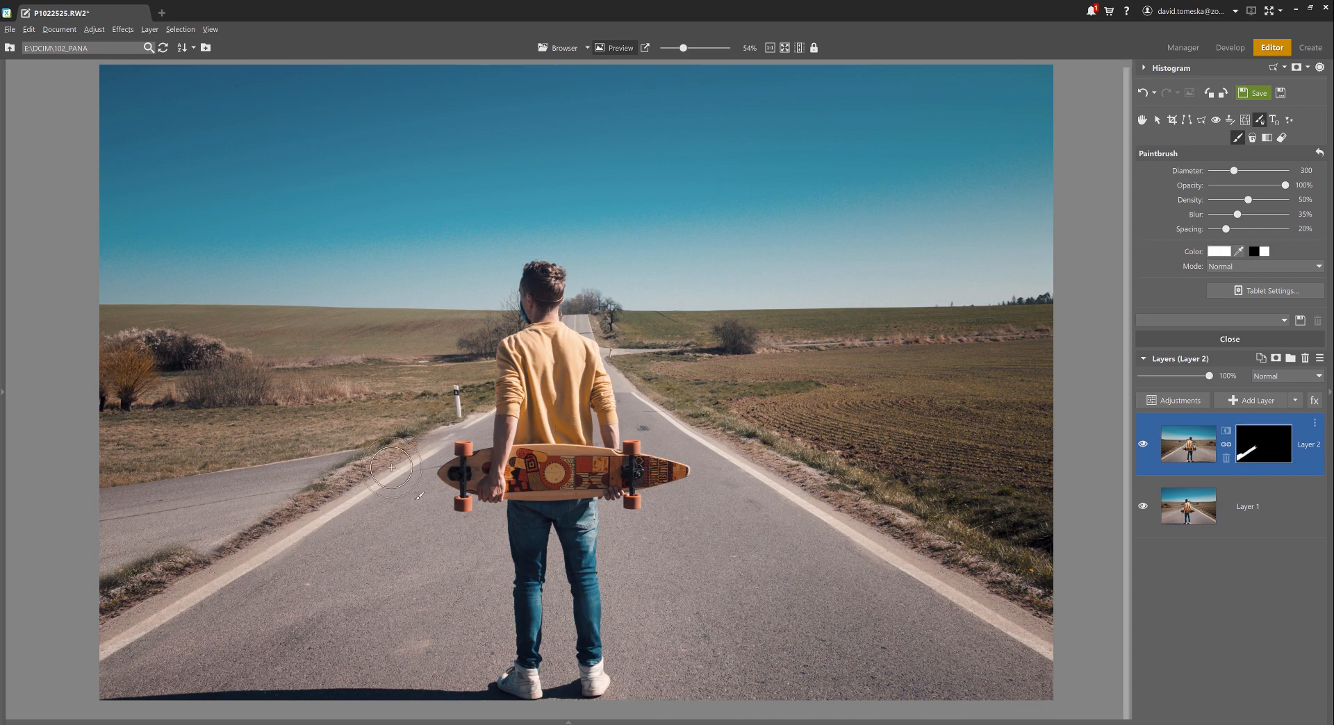
- Reduce the brush diameter to 70 and paint in the mirrored white road line between the skateboard wheel and the man's arm
{"action": "scroll", "coordinate": [420, 446], "scroll_direction": "up", "scroll_amount": 4}
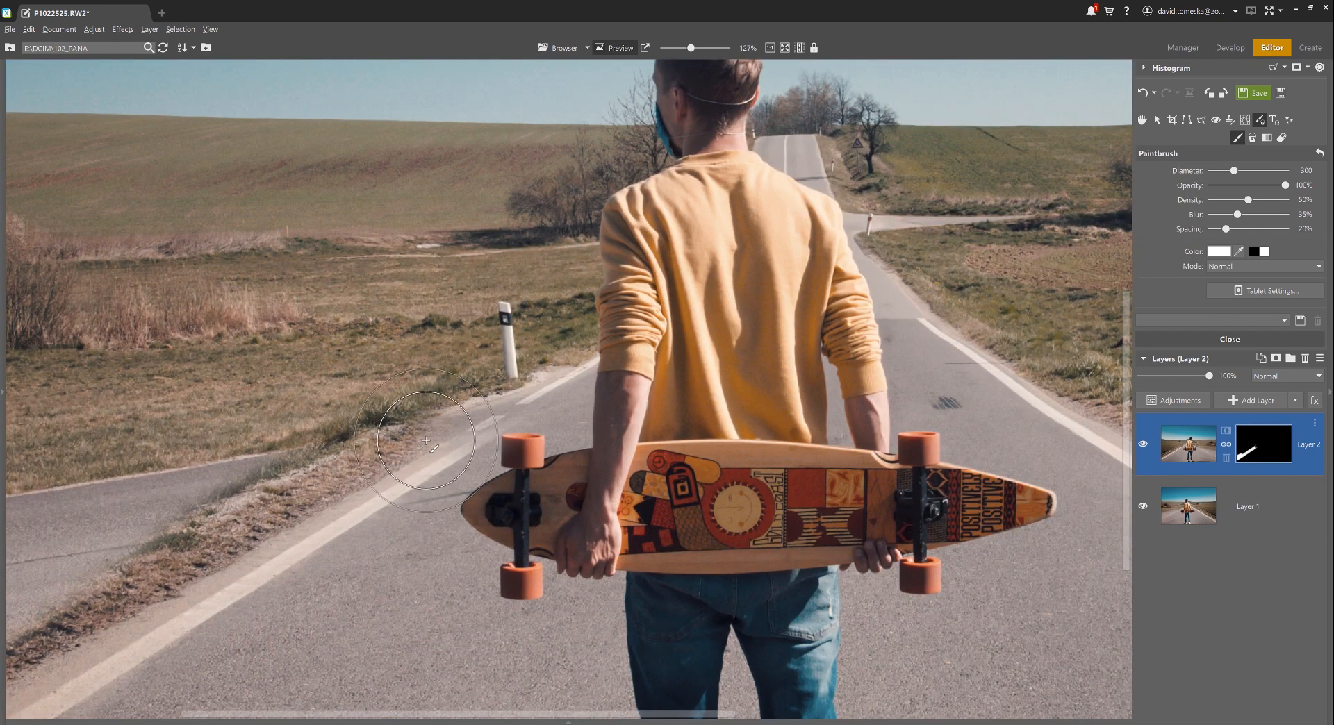
{"action": "scroll", "coordinate": [426, 440], "scroll_direction": "up", "scroll_amount": 4}
{"action": "scroll", "coordinate": [426, 440], "scroll_direction": "down", "scroll_amount": 8}
{"action": "scroll", "coordinate": [426, 441], "scroll_direction": "down", "scroll_amount": 1}
{"action": "scroll", "coordinate": [456, 433], "scroll_direction": "down", "scroll_amount": 1}
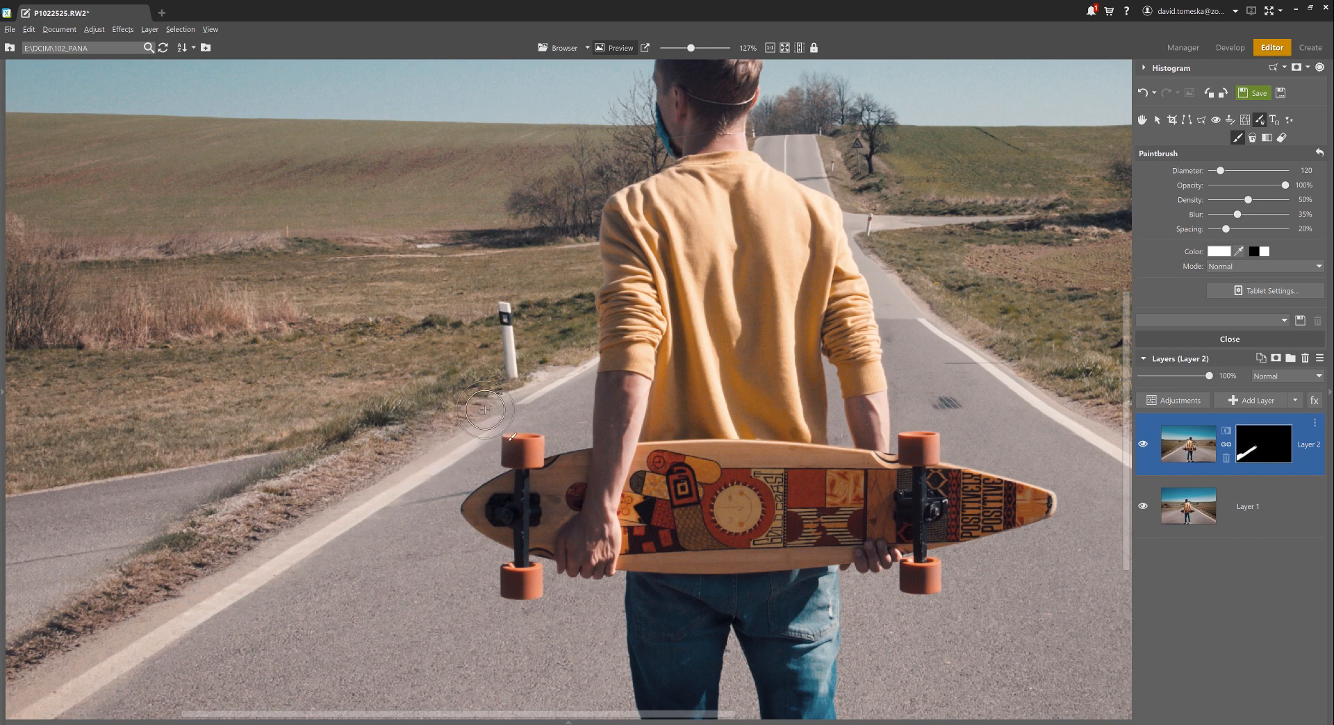
{"action": "scroll", "coordinate": [485, 410], "scroll_direction": "up", "scroll_amount": 5}
{"action": "scroll", "coordinate": [524, 404], "scroll_direction": "down", "scroll_amount": 1}
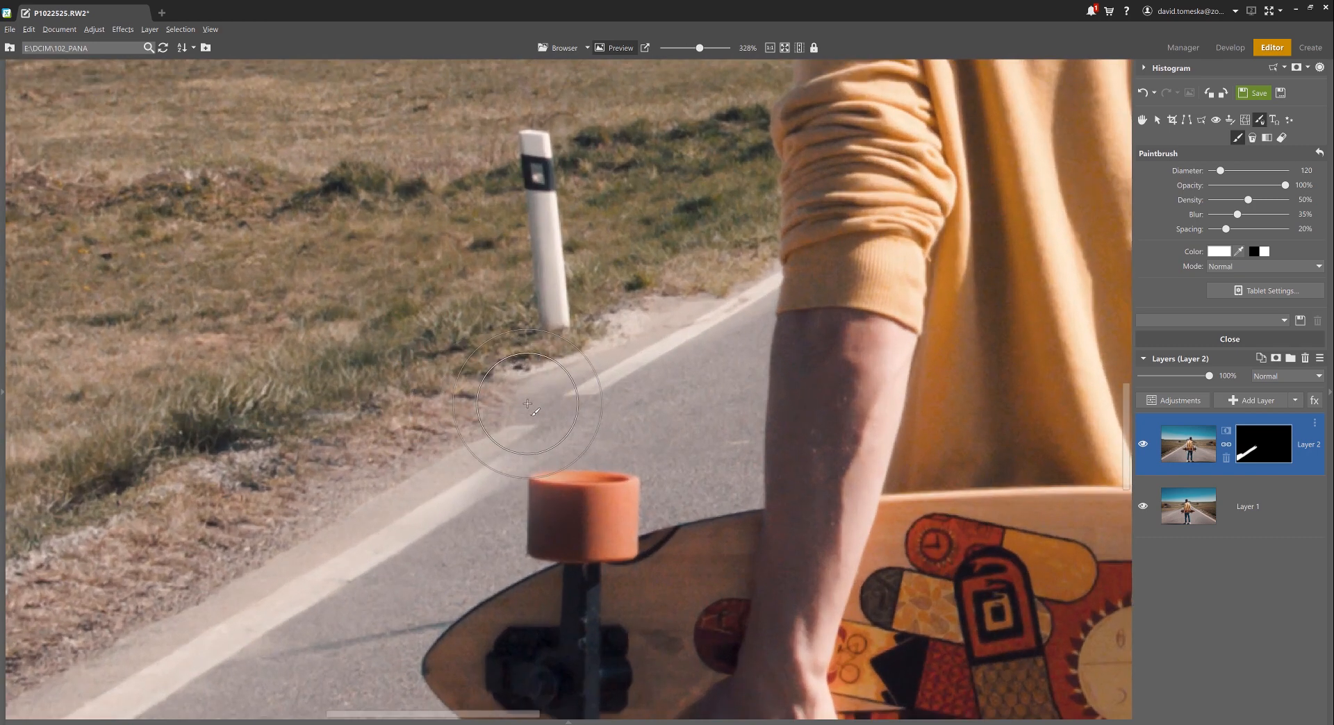
{"action": "scroll", "coordinate": [533, 412], "scroll_direction": "down", "scroll_amount": 2}
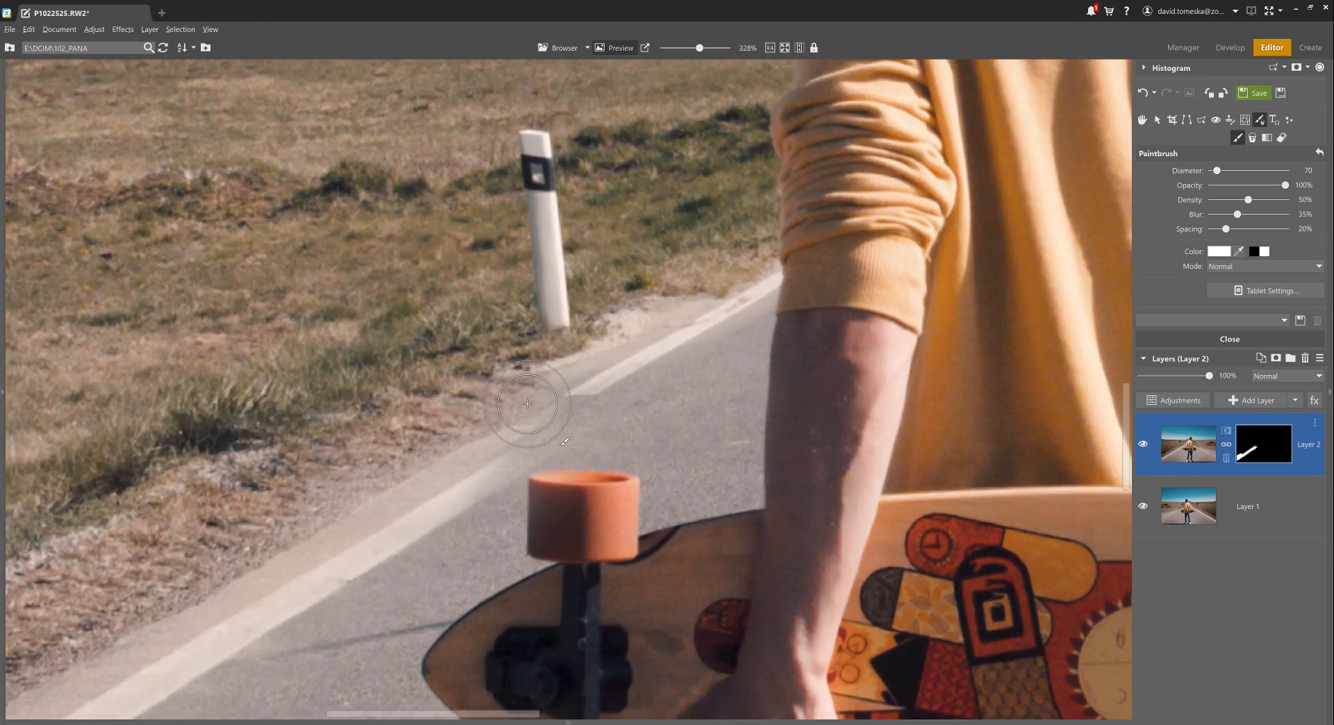
{"action": "mouse_move", "coordinate": [548, 405]}
{"action": "left_mouse_down"}
{"action": "mouse_move", "coordinate": [442, 490]}
{"action": "mouse_move", "coordinate": [679, 349]}
{"action": "mouse_move", "coordinate": [736, 299]}
{"action": "mouse_move", "coordinate": [747, 265]}
{"action": "mouse_move", "coordinate": [642, 369]}
{"action": "mouse_move", "coordinate": [526, 410]}
{"action": "left_mouse_up"}
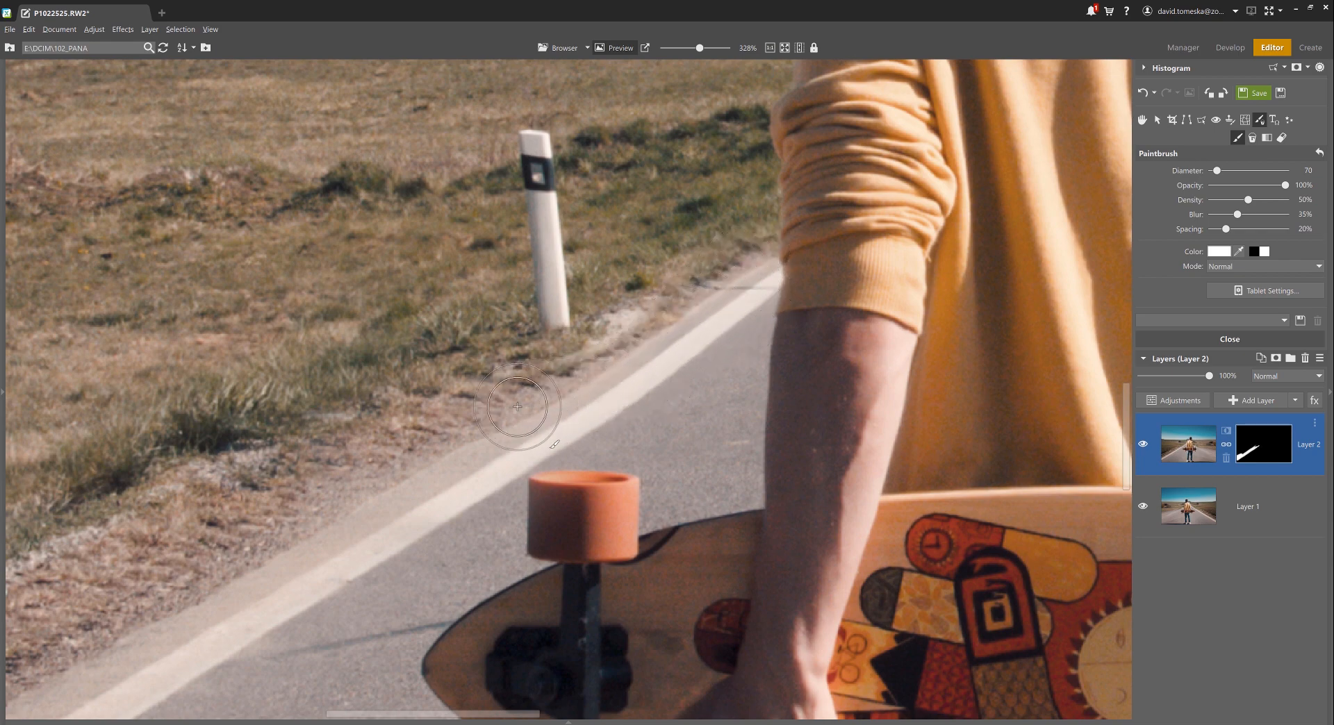
{"action": "left_click_drag", "start_coordinate": [334, 565], "coordinate": [299, 595]}
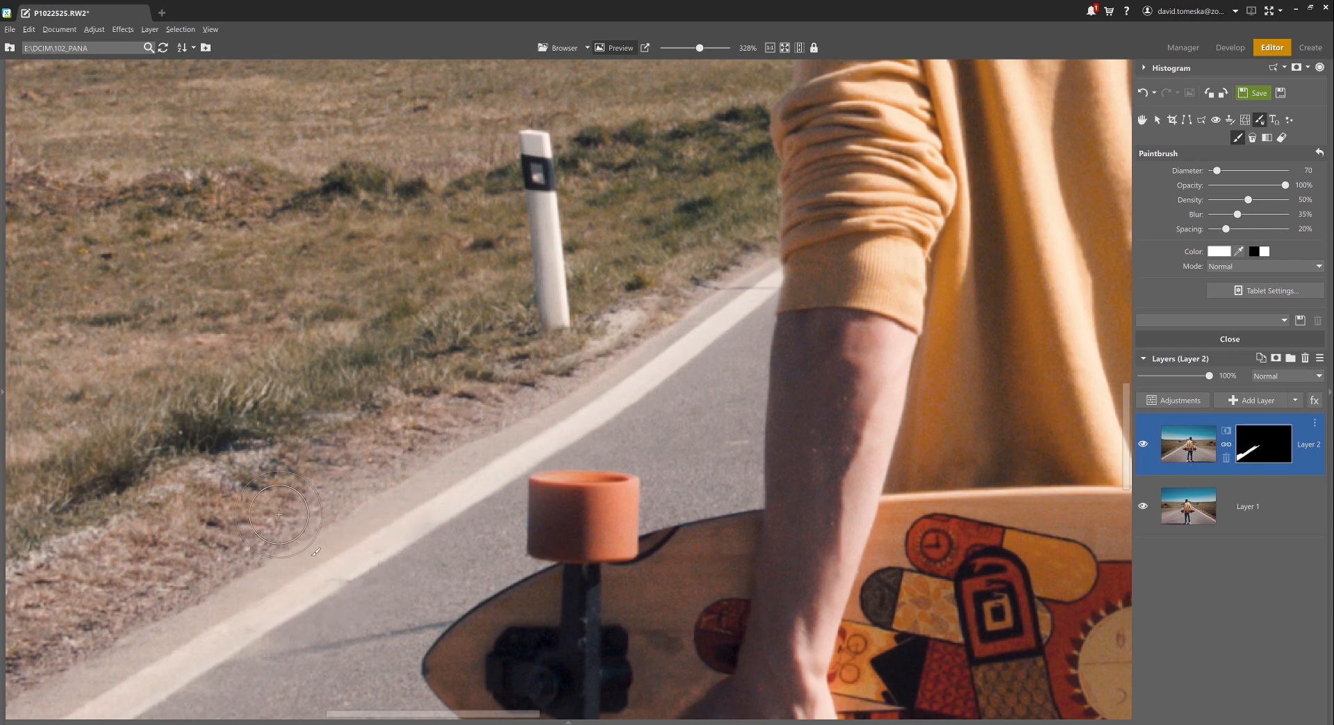
- Paint the mirrored verge and ploughed field over the side road on the left, enlarging the brush diameter to 300
{"action": "scroll", "coordinate": [367, 425], "scroll_direction": "down", "scroll_amount": 8}
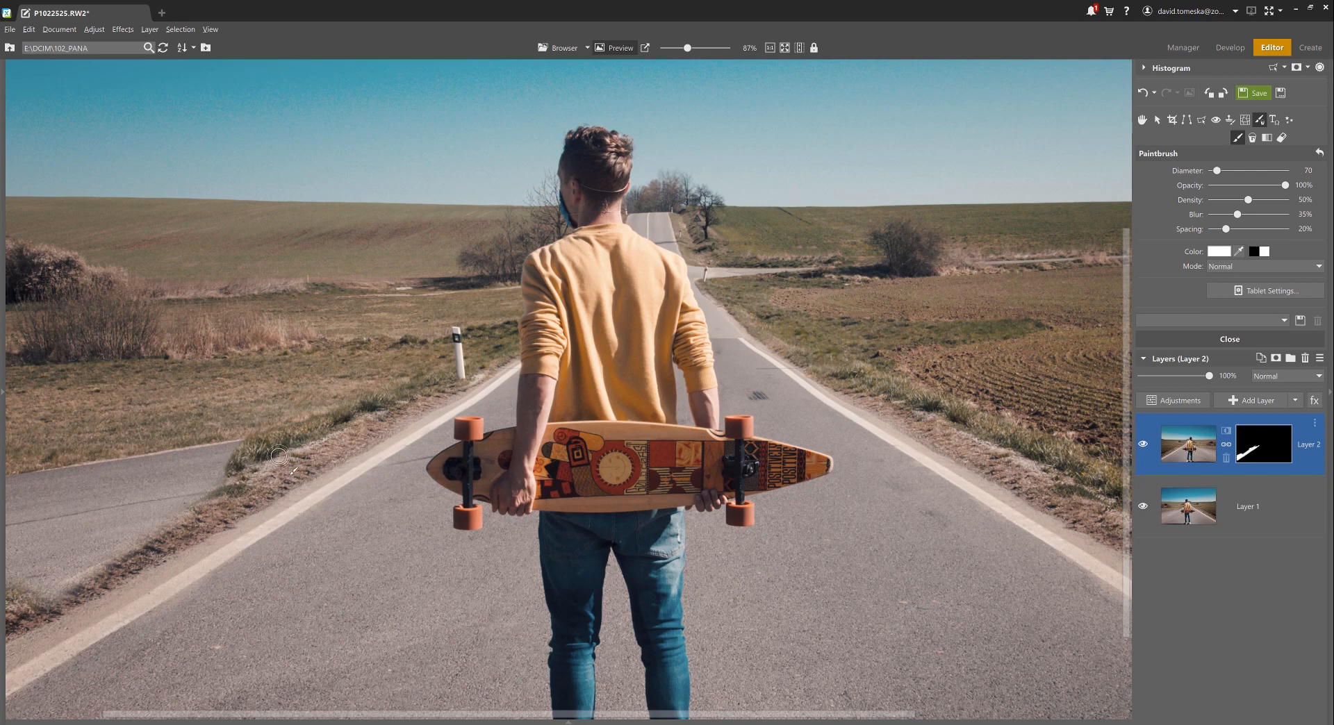
{"action": "mouse_move", "coordinate": [222, 452]}
{"action": "left_mouse_down"}
{"action": "mouse_move", "coordinate": [204, 500]}
{"action": "mouse_move", "coordinate": [244, 442]}
{"action": "mouse_move", "coordinate": [211, 462]}
{"action": "left_mouse_up"}
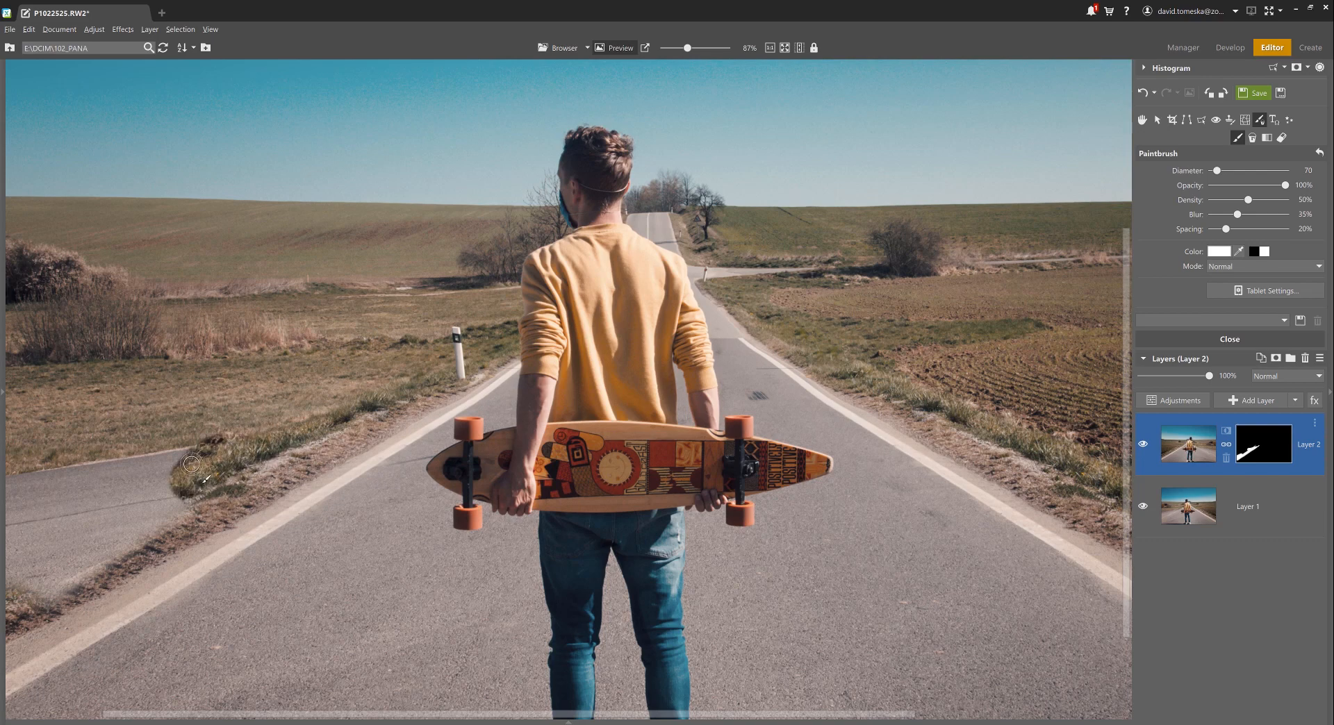
{"action": "scroll", "coordinate": [191, 464], "scroll_direction": "down", "scroll_amount": 5}
{"action": "scroll", "coordinate": [191, 464], "scroll_direction": "up", "scroll_amount": 6}
{"action": "mouse_move", "coordinate": [178, 474]}
{"action": "left_mouse_down"}
{"action": "mouse_move", "coordinate": [178, 524]}
{"action": "mouse_move", "coordinate": [178, 497]}
{"action": "mouse_move", "coordinate": [138, 529]}
{"action": "mouse_move", "coordinate": [159, 512]}
{"action": "mouse_move", "coordinate": [116, 489]}
{"action": "mouse_move", "coordinate": [139, 501]}
{"action": "mouse_move", "coordinate": [120, 476]}
{"action": "mouse_move", "coordinate": [90, 496]}
{"action": "mouse_move", "coordinate": [86, 476]}
{"action": "mouse_move", "coordinate": [44, 496]}
{"action": "mouse_move", "coordinate": [61, 491]}
{"action": "mouse_move", "coordinate": [23, 479]}
{"action": "mouse_move", "coordinate": [61, 507]}
{"action": "mouse_move", "coordinate": [35, 528]}
{"action": "mouse_move", "coordinate": [73, 551]}
{"action": "left_mouse_up"}
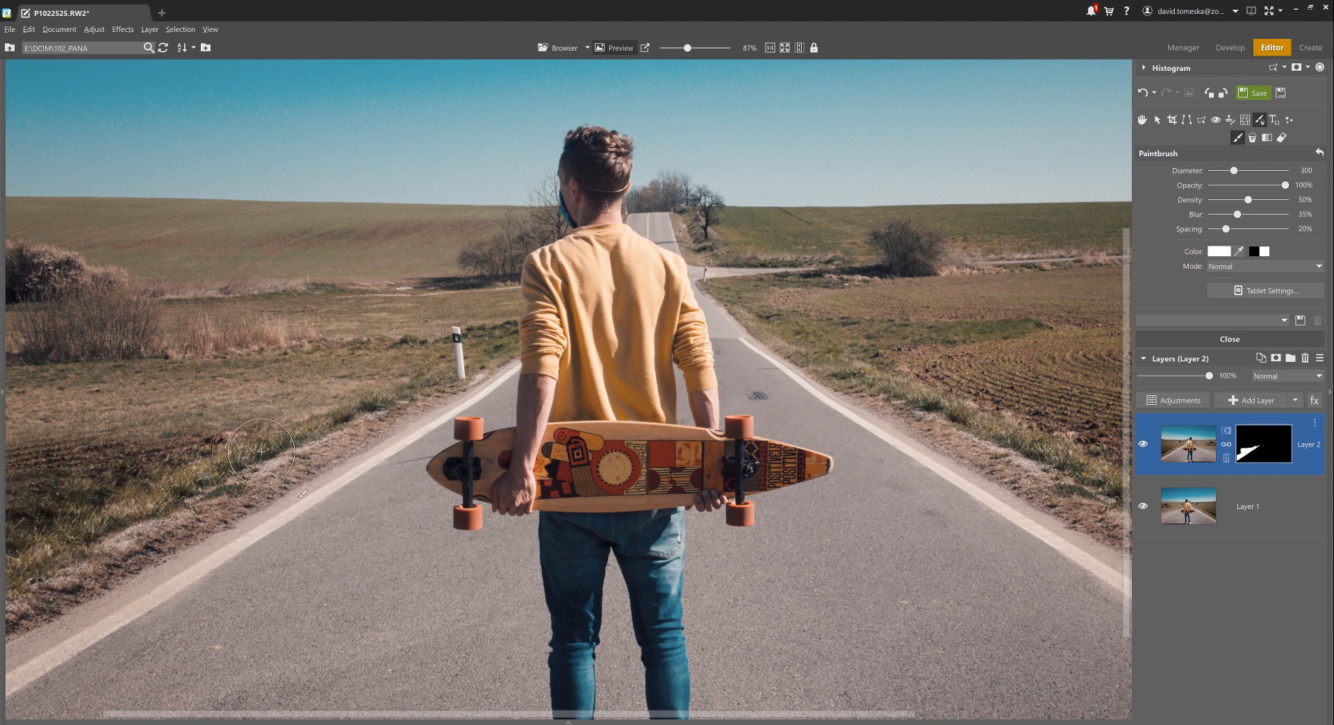
{"action": "mouse_move", "coordinate": [254, 429]}
{"action": "left_mouse_down"}
{"action": "mouse_move", "coordinate": [43, 433]}
{"action": "mouse_move", "coordinate": [280, 418]}
{"action": "mouse_move", "coordinate": [373, 396]}
{"action": "mouse_move", "coordinate": [322, 391]}
{"action": "mouse_move", "coordinate": [391, 394]}
{"action": "mouse_move", "coordinate": [36, 412]}
{"action": "mouse_move", "coordinate": [50, 431]}
{"action": "mouse_move", "coordinate": [342, 413]}
{"action": "left_mouse_up"}
- Set the brush diameter to 160 and paint white over the remaining side road and grass at the photo's left edge
{"action": "key", "text": "bracketleft"}
{"action": "key", "text": "bracketleft"}
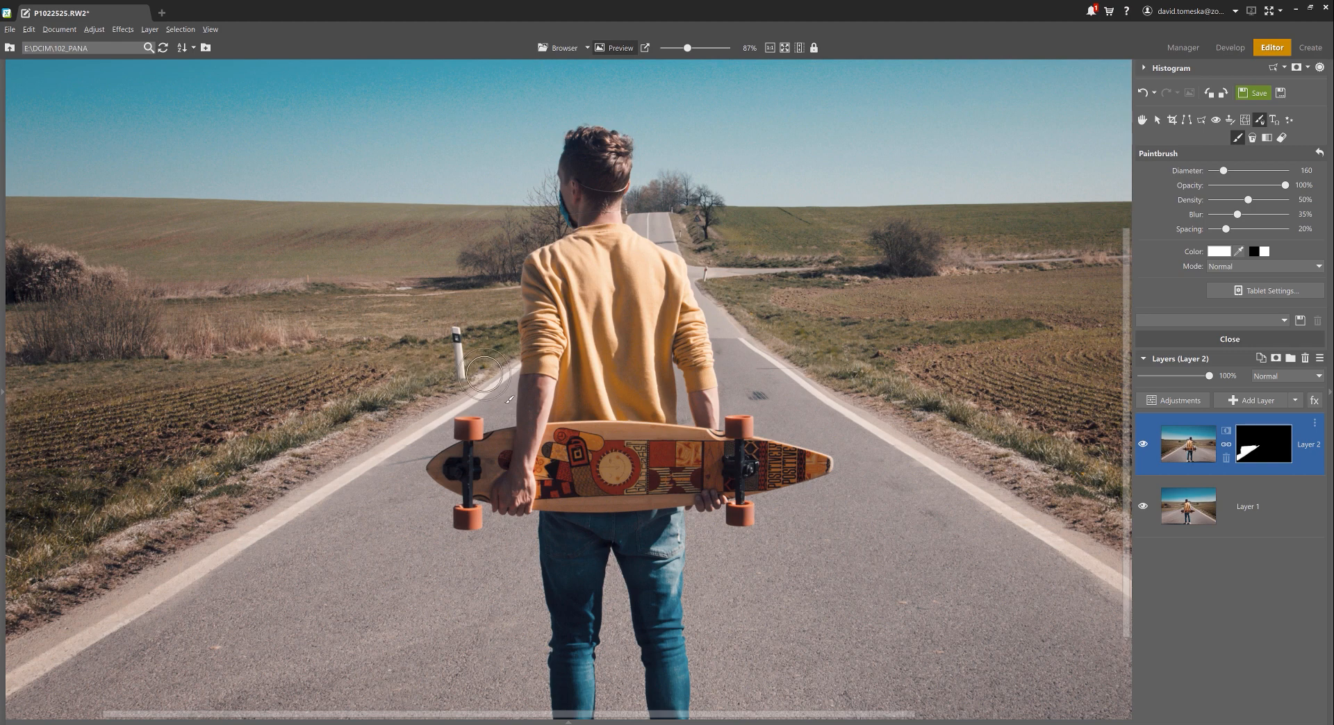
{"action": "scroll", "coordinate": [484, 367], "scroll_direction": "down", "scroll_amount": 1}
{"action": "scroll", "coordinate": [485, 367], "scroll_direction": "down", "scroll_amount": 2}
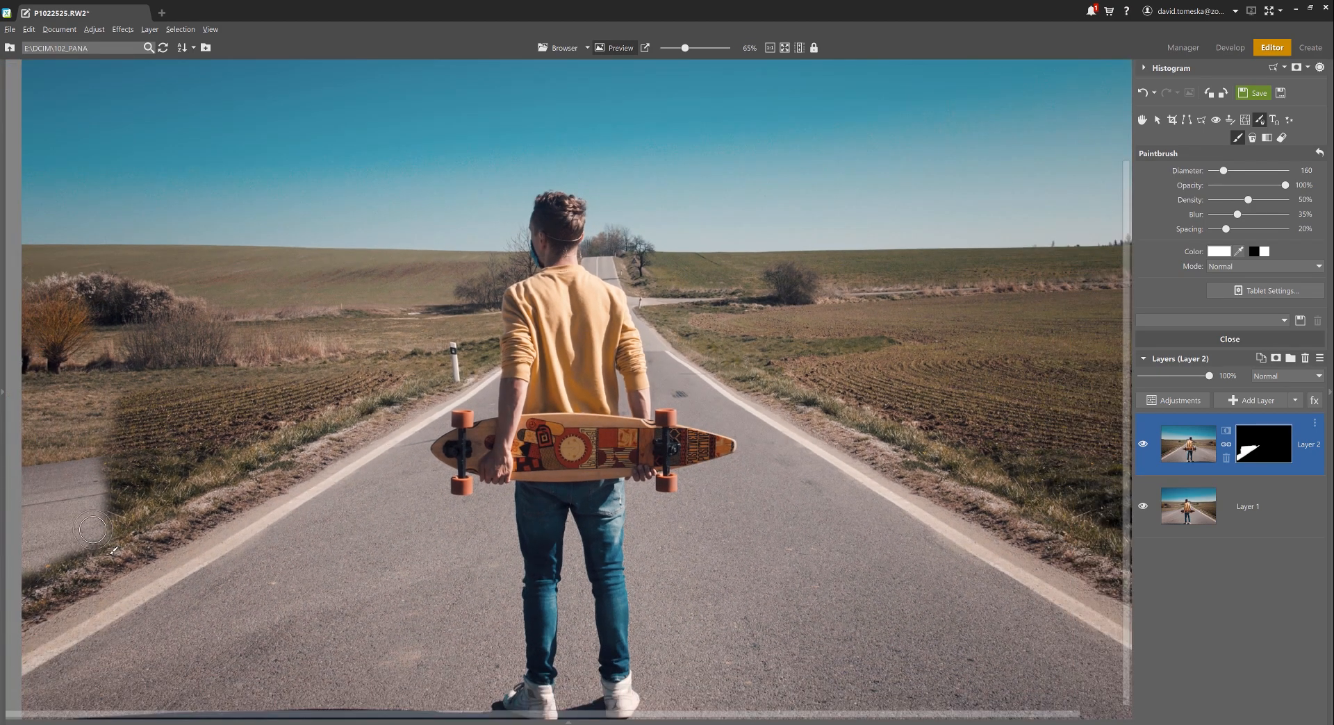
{"action": "mouse_move", "coordinate": [100, 535]}
{"action": "left_mouse_down"}
{"action": "mouse_move", "coordinate": [96, 512]}
{"action": "mouse_move", "coordinate": [68, 508]}
{"action": "mouse_move", "coordinate": [87, 483]}
{"action": "mouse_move", "coordinate": [73, 463]}
{"action": "mouse_move", "coordinate": [74, 484]}
{"action": "mouse_move", "coordinate": [43, 480]}
{"action": "mouse_move", "coordinate": [25, 535]}
{"action": "mouse_move", "coordinate": [48, 549]}
{"action": "left_mouse_up"}
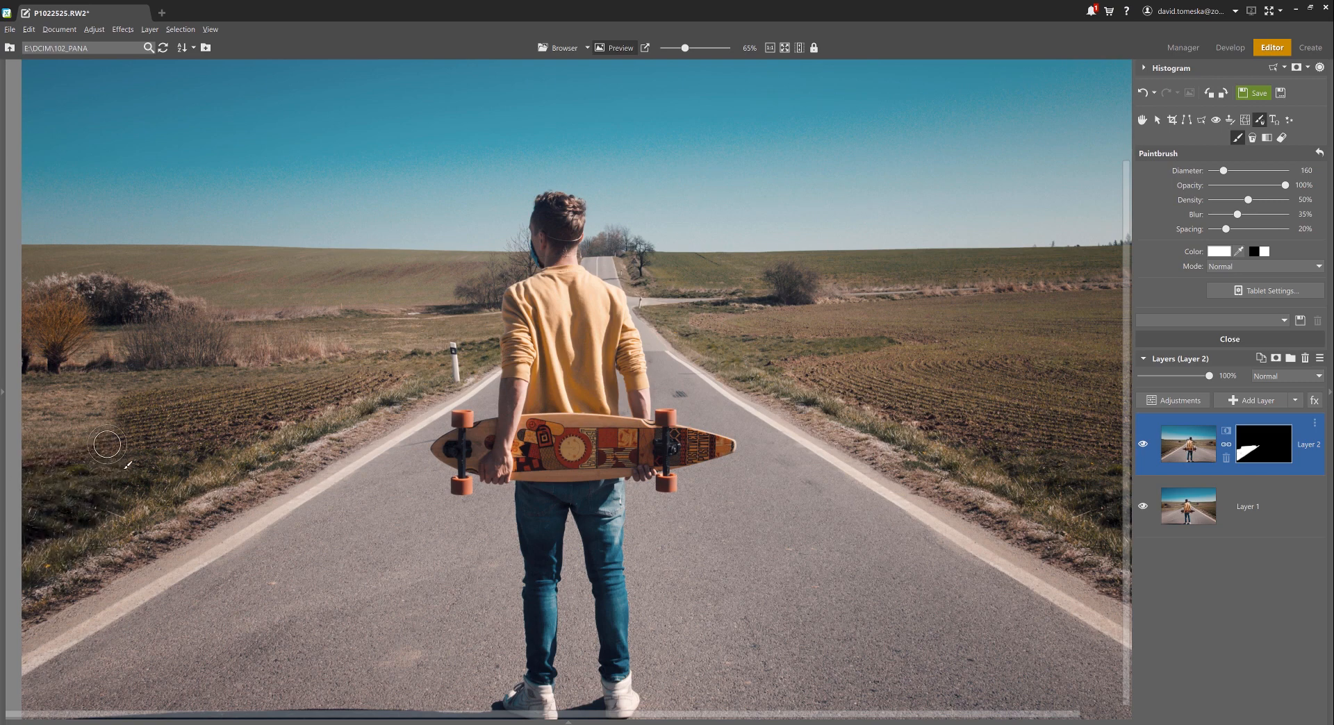
{"action": "mouse_move", "coordinate": [107, 445]}
{"action": "left_mouse_down"}
{"action": "mouse_move", "coordinate": [32, 460]}
{"action": "mouse_move", "coordinate": [111, 426]}
{"action": "mouse_move", "coordinate": [39, 435]}
{"action": "mouse_move", "coordinate": [112, 415]}
{"action": "mouse_move", "coordinate": [58, 412]}
{"action": "mouse_move", "coordinate": [25, 435]}
{"action": "mouse_move", "coordinate": [38, 434]}
{"action": "mouse_move", "coordinate": [27, 414]}
{"action": "mouse_move", "coordinate": [105, 401]}
{"action": "mouse_move", "coordinate": [184, 418]}
{"action": "mouse_move", "coordinate": [179, 440]}
{"action": "mouse_move", "coordinate": [90, 445]}
{"action": "left_mouse_up"}
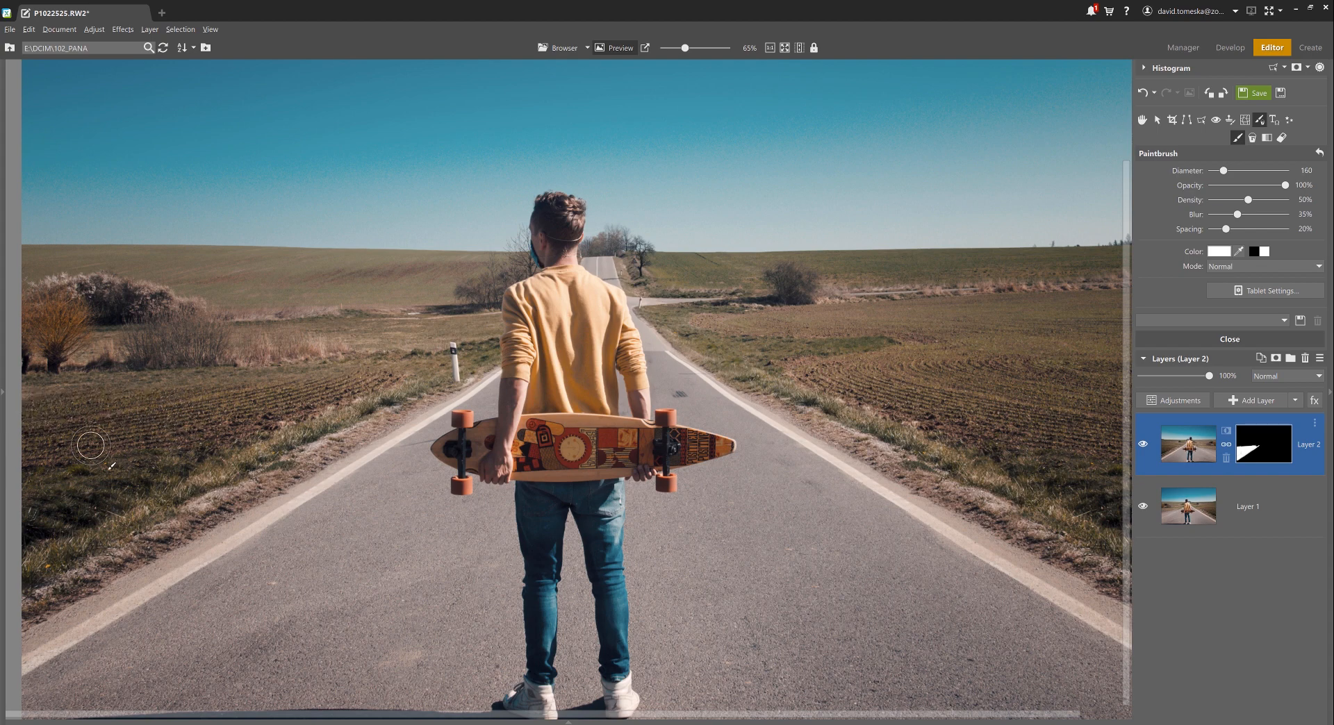
{"action": "scroll", "coordinate": [105, 509], "scroll_direction": "down", "scroll_amount": 1}
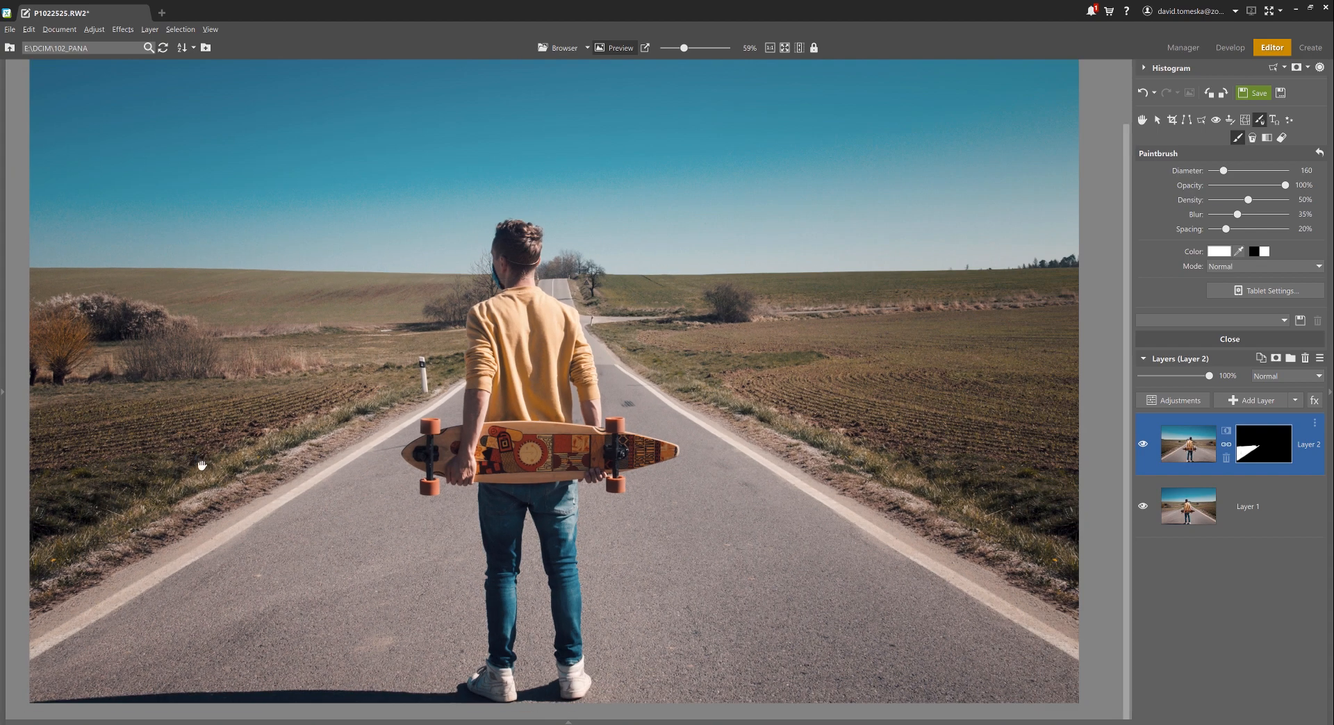
{"action": "left_click_drag", "start_coordinate": [221, 459], "coordinate": [207, 464]}
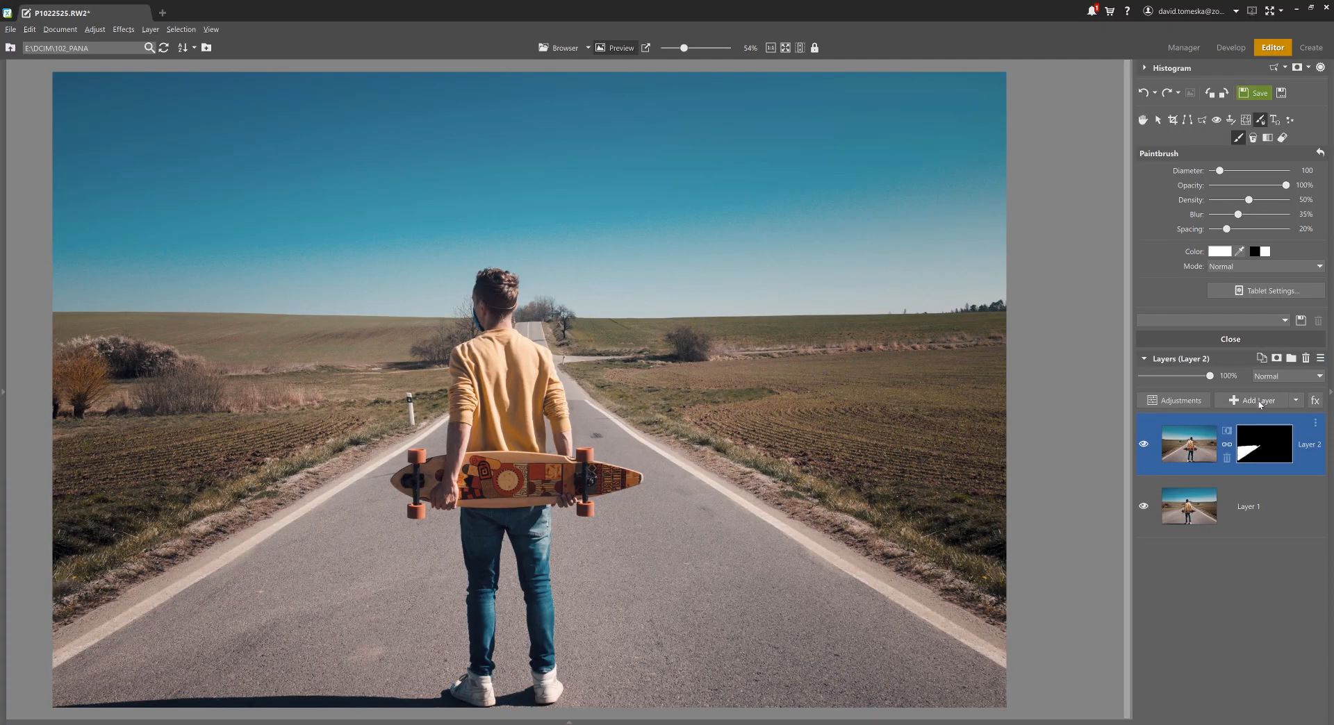
- Add an empty layer and remove the white roadside post on it using the Healing Brush at diameter 35 with All layers as source
{"action": "left_click", "coordinate": [1259, 401]}
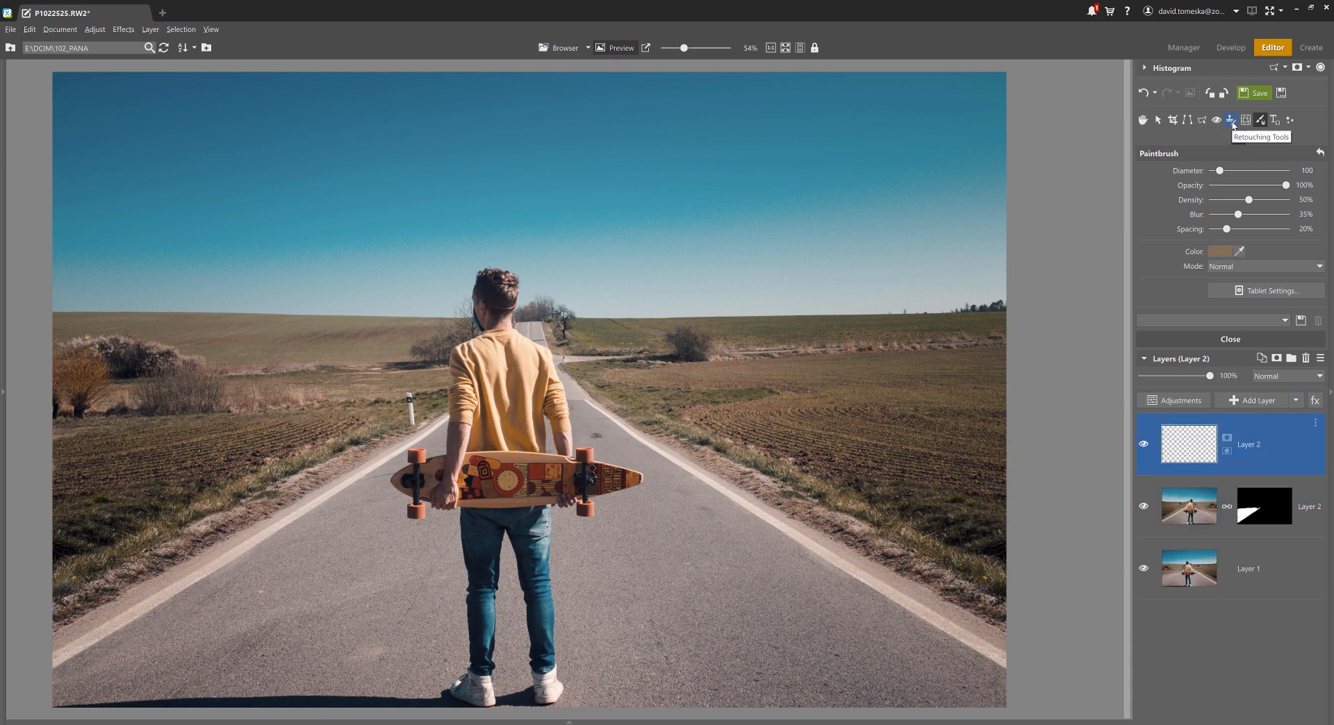
{"action": "left_click", "coordinate": [1231, 120]}
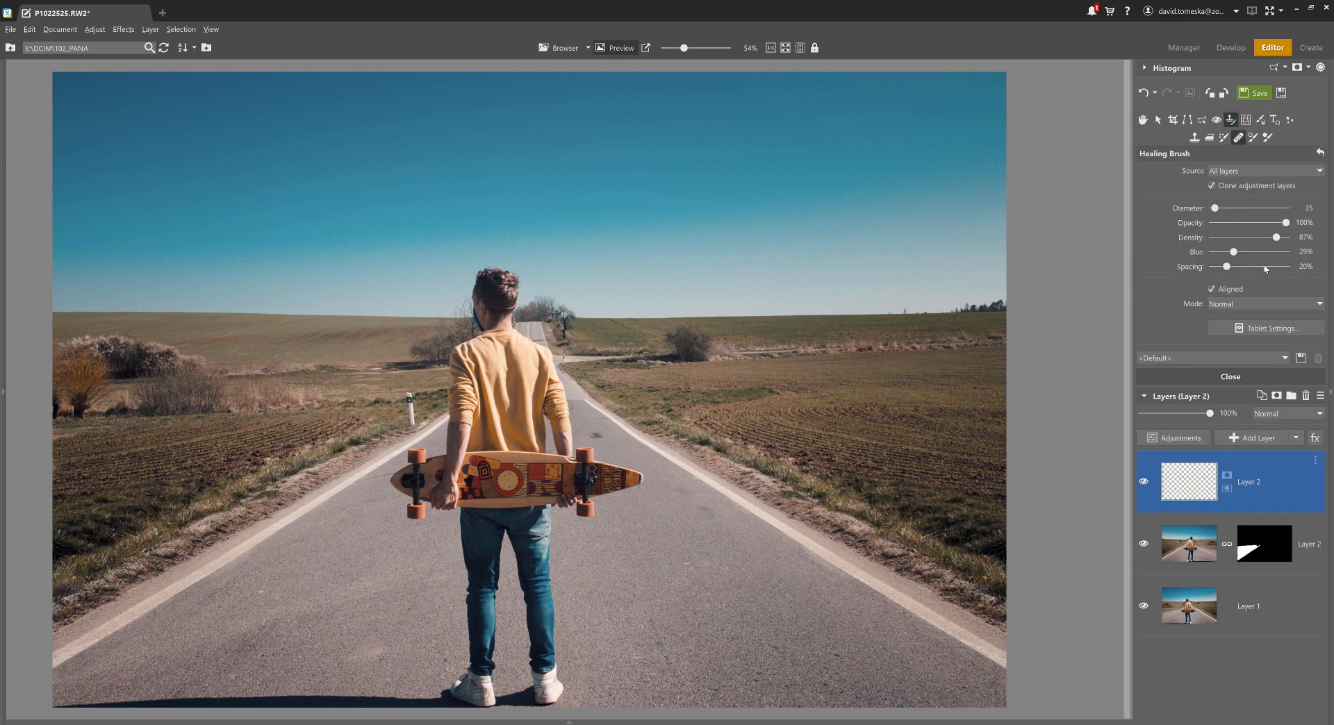
{"action": "left_click", "coordinate": [1263, 175]}
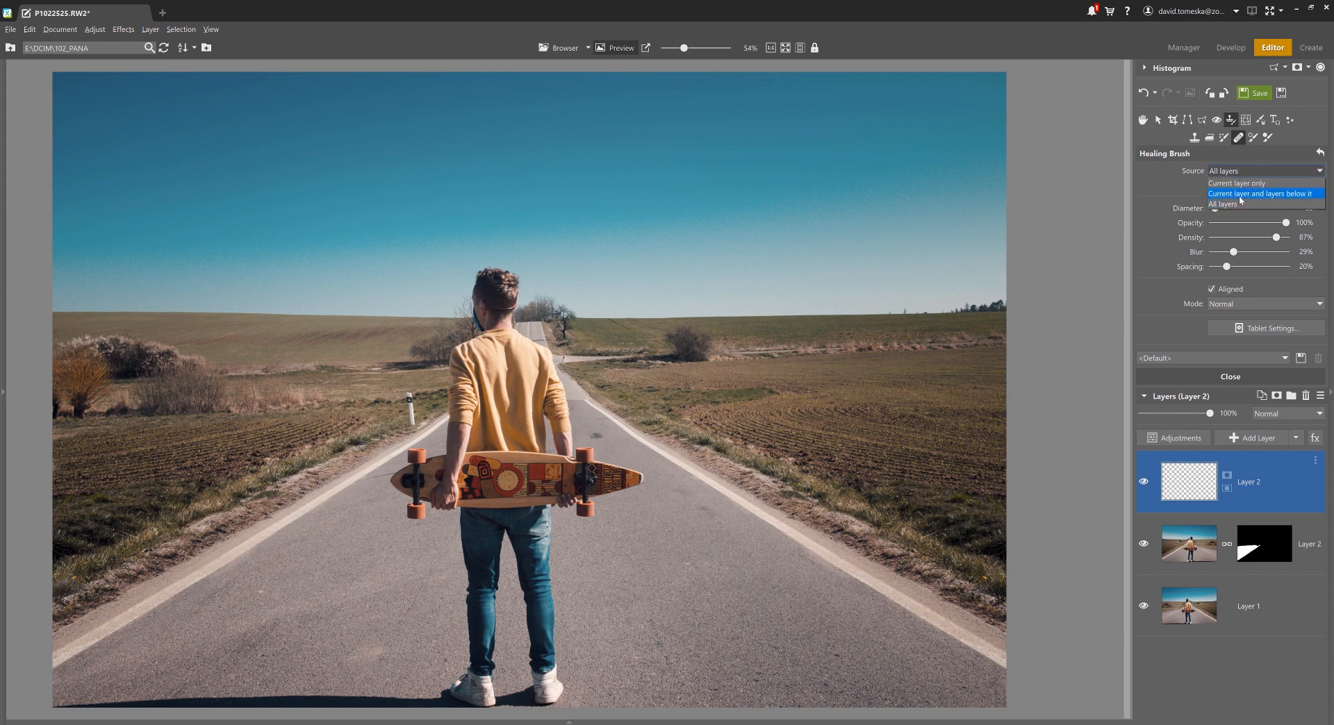
{"action": "left_click", "coordinate": [1226, 175]}
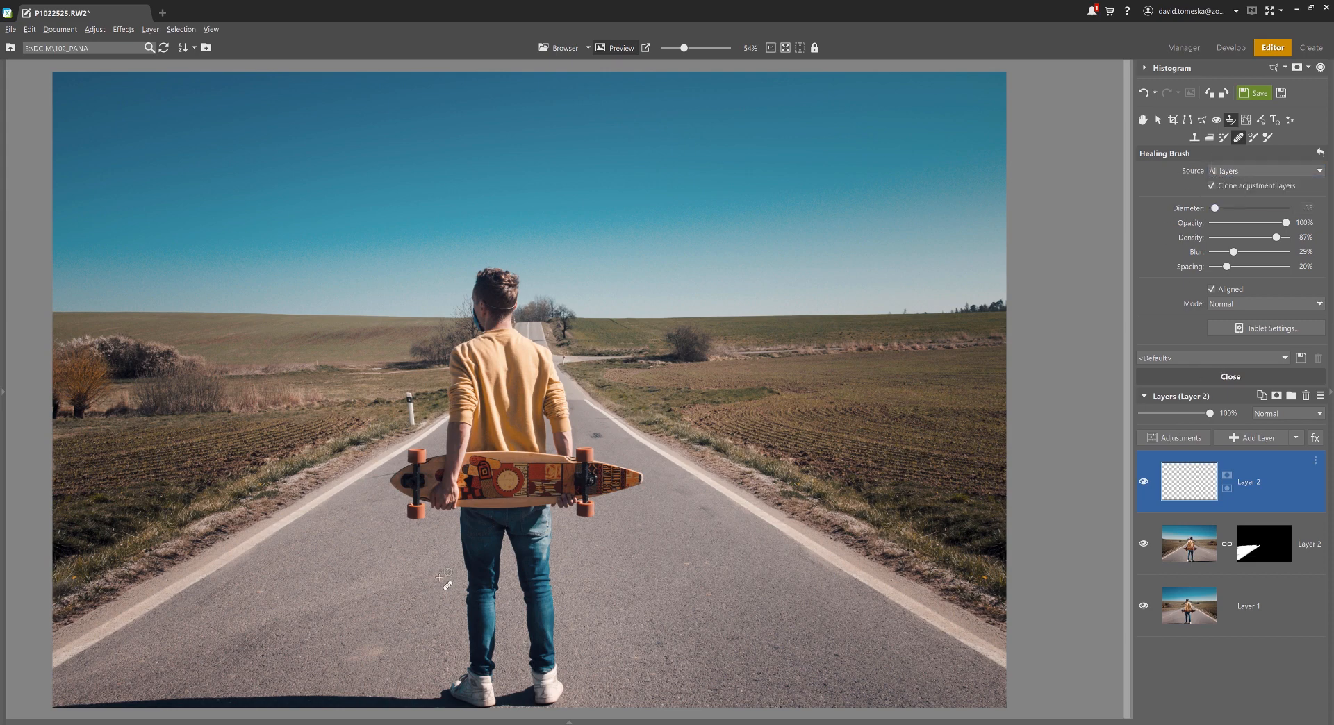
{"action": "scroll", "coordinate": [410, 424], "scroll_direction": "up", "scroll_amount": 6}
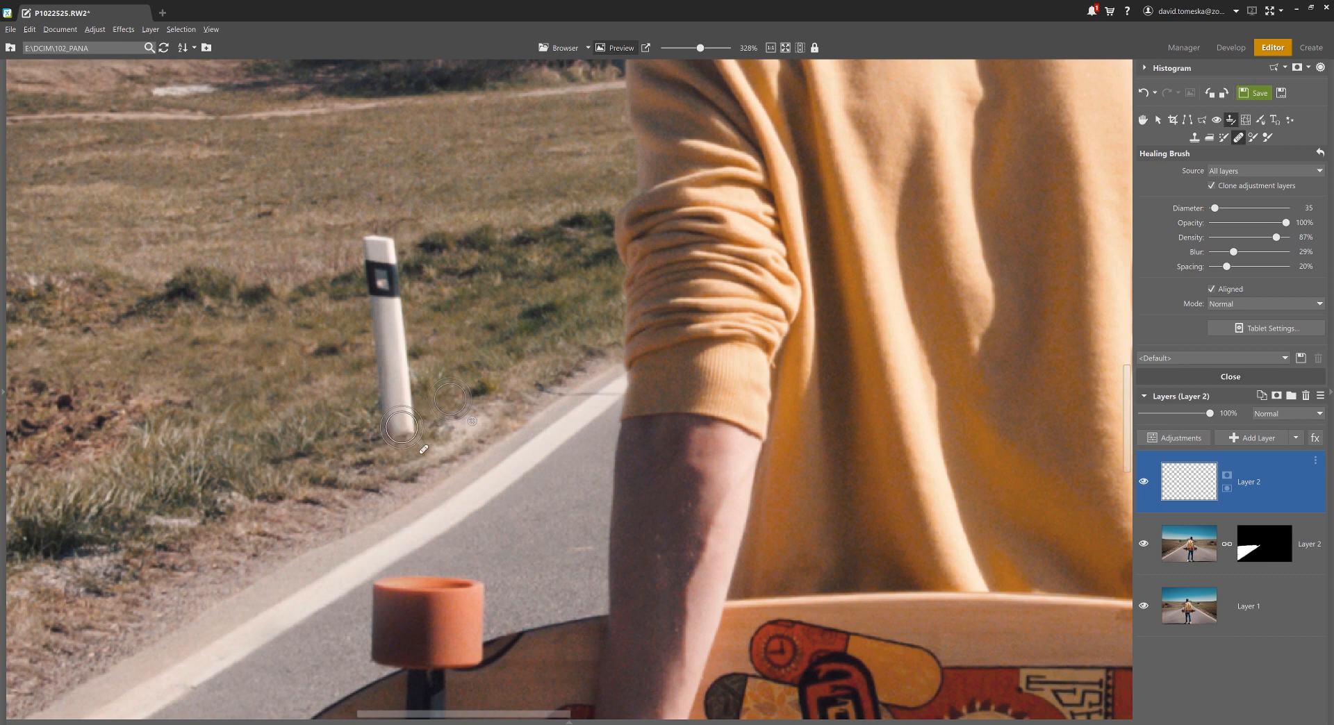
{"action": "left_click_drag", "start_coordinate": [399, 425], "coordinate": [378, 244]}
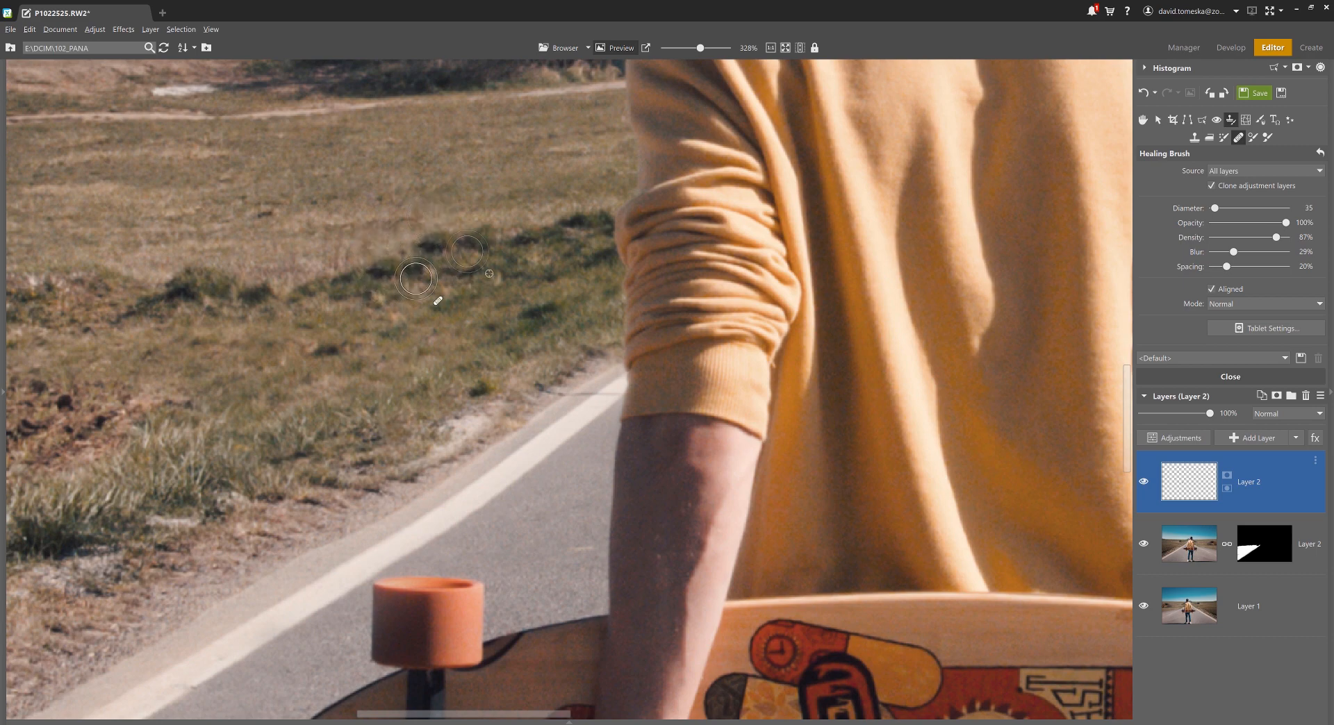
{"action": "scroll", "coordinate": [418, 280], "scroll_direction": "down", "scroll_amount": 2}
{"action": "scroll", "coordinate": [418, 280], "scroll_direction": "down", "scroll_amount": 7}
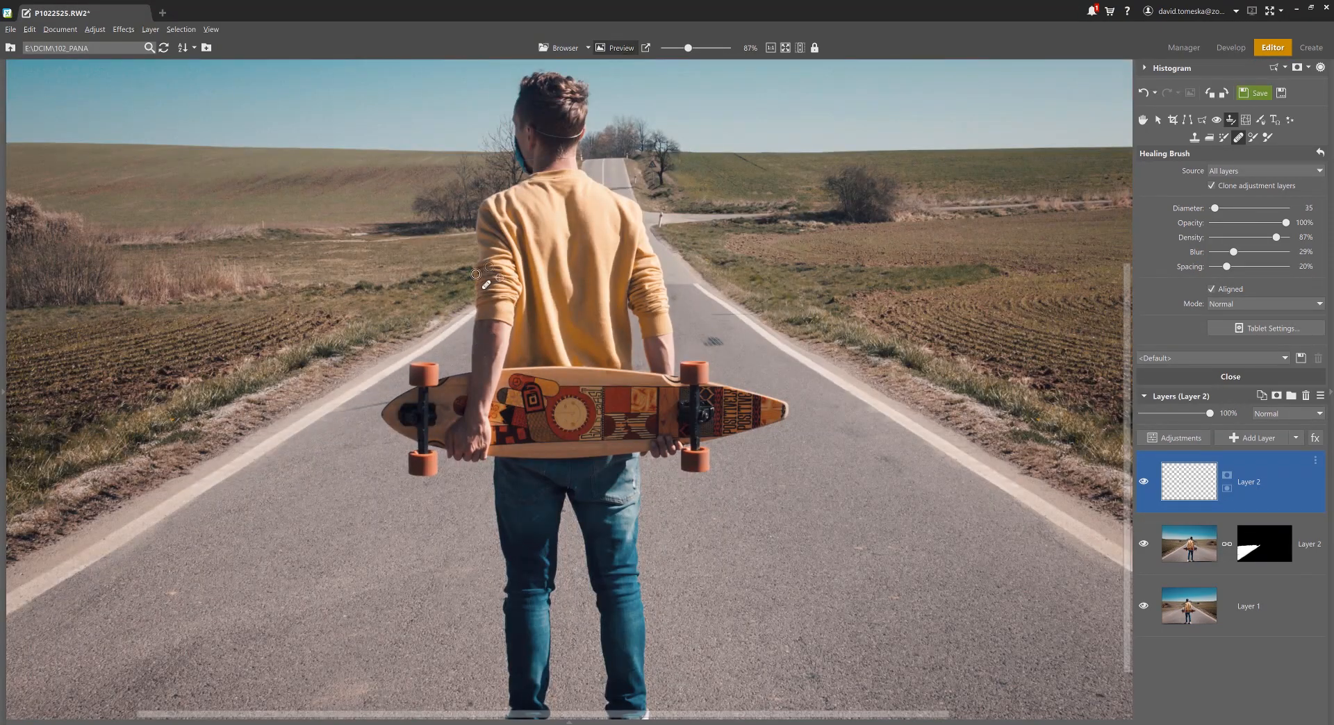
{"action": "scroll", "coordinate": [489, 301], "scroll_direction": "down", "scroll_amount": 2}
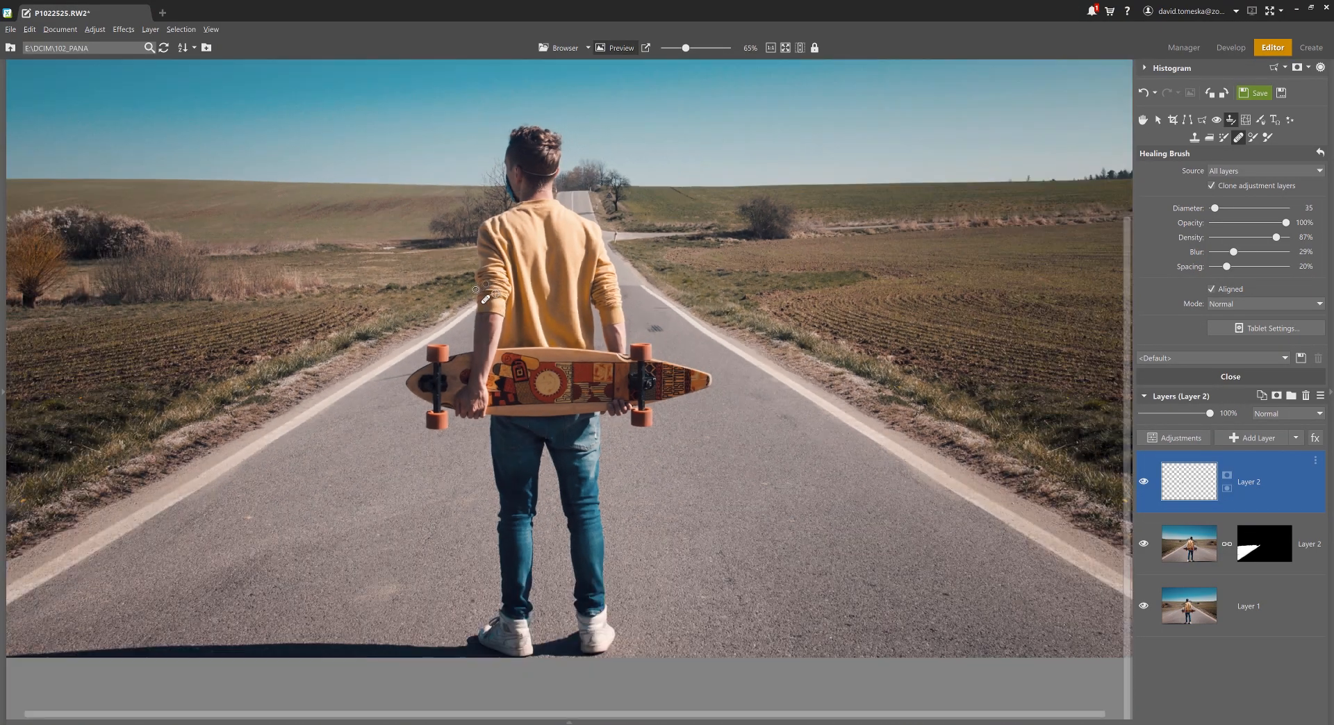
{"action": "scroll", "coordinate": [428, 358], "scroll_direction": "down", "scroll_amount": 2}
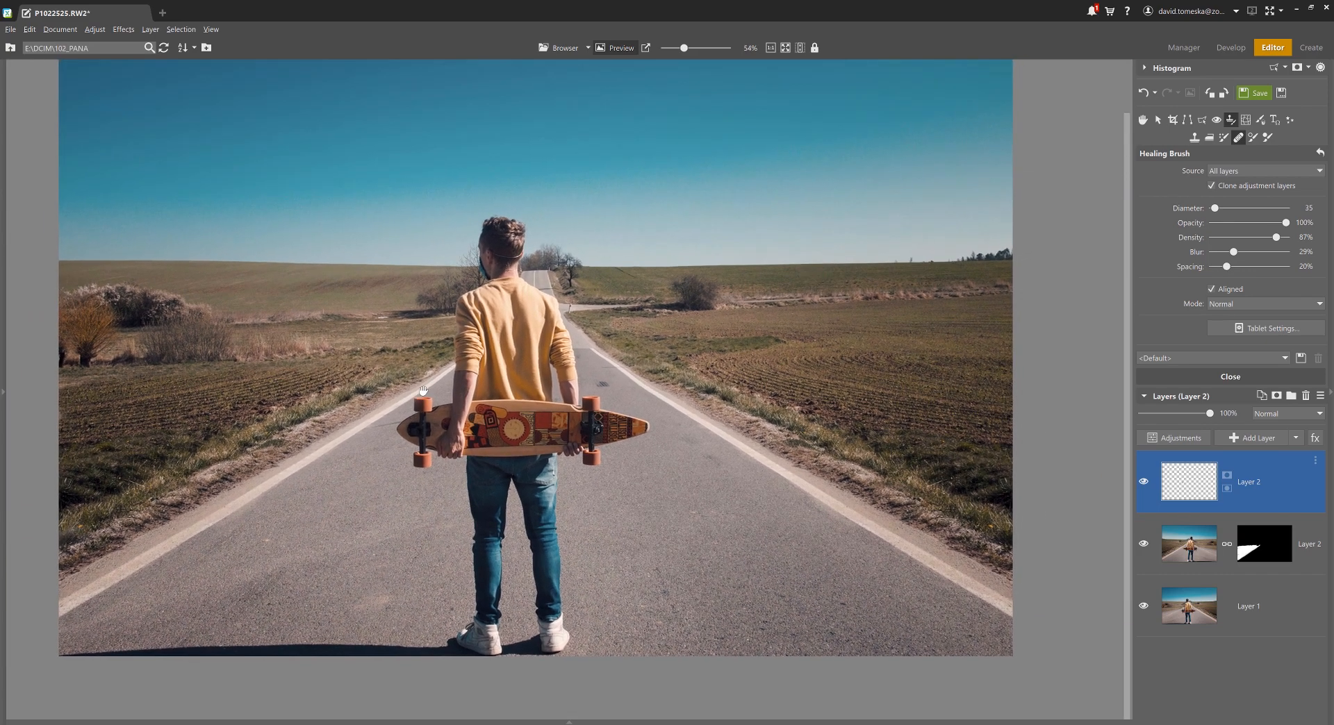
{"action": "left_click_drag", "start_coordinate": [423, 390], "coordinate": [430, 415]}
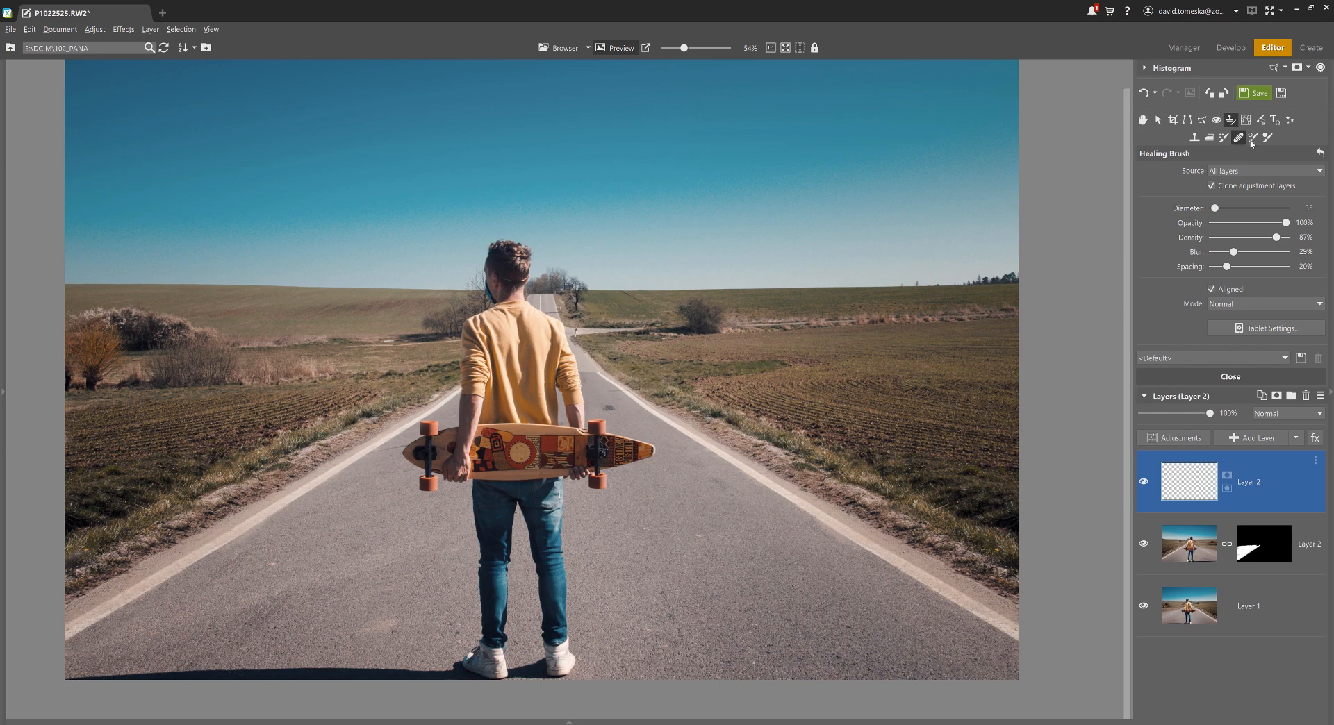
- Activate the mirrored layer's mask for the white Paintbrush and set the brush diameter to 350
{"action": "left_click", "coordinate": [1260, 119]}
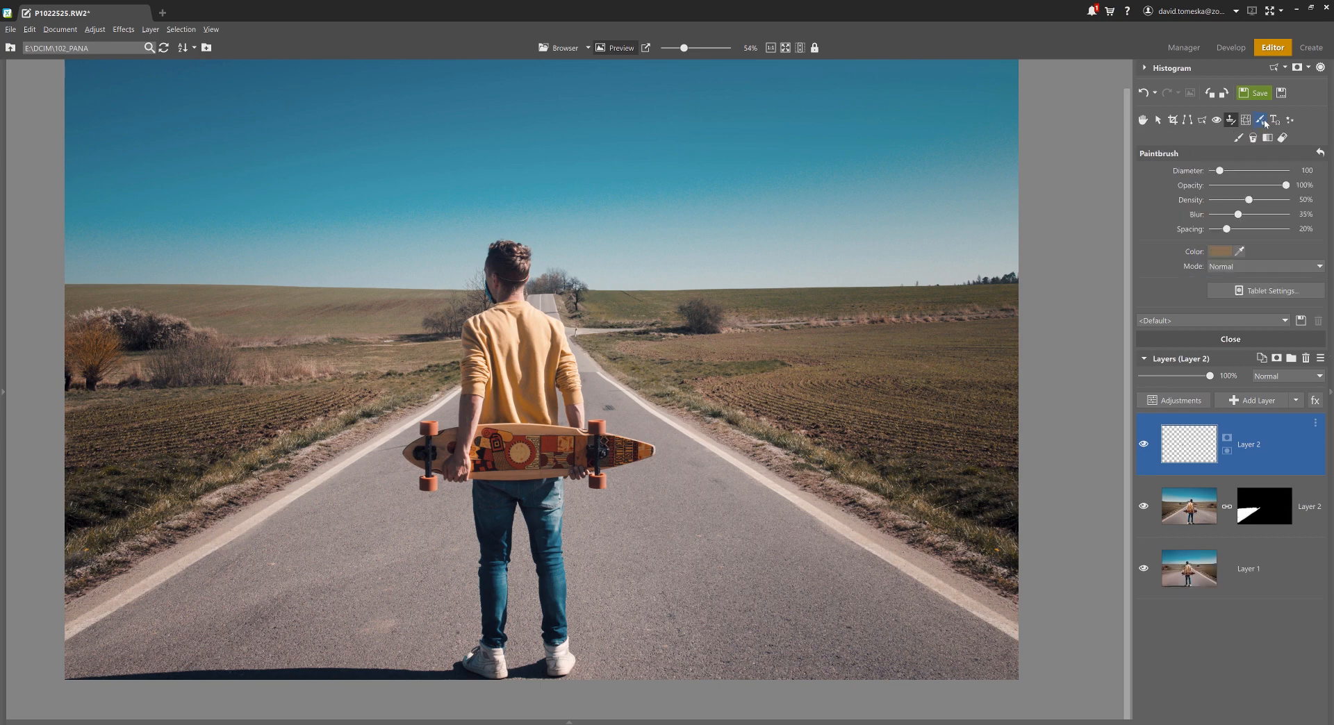
{"action": "left_click", "coordinate": [1272, 502]}
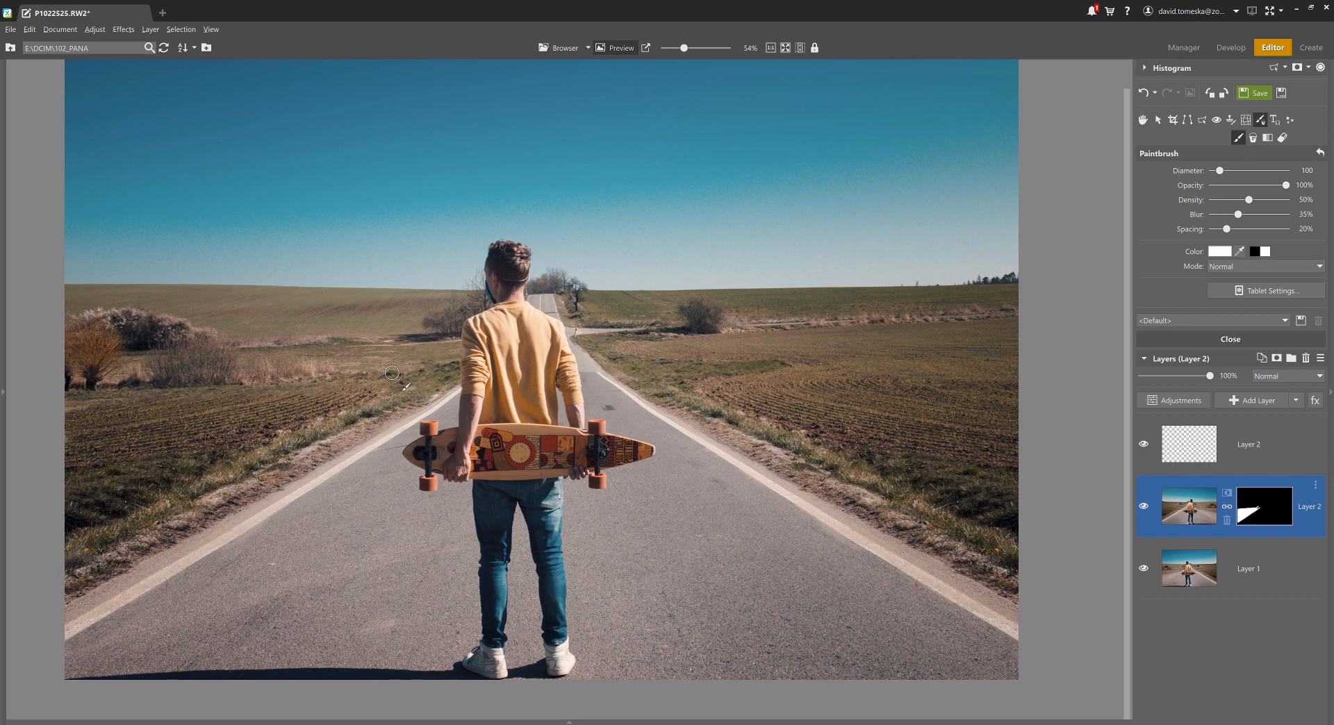
{"action": "scroll", "coordinate": [391, 373], "scroll_direction": "down", "scroll_amount": 1}
{"action": "scroll", "coordinate": [390, 372], "scroll_direction": "up", "scroll_amount": 1}
{"action": "scroll", "coordinate": [391, 371], "scroll_direction": "up", "scroll_amount": 2}
{"action": "scroll", "coordinate": [392, 372], "scroll_direction": "down", "scroll_amount": 2}
{"action": "scroll", "coordinate": [391, 371], "scroll_direction": "up", "scroll_amount": 3}
- Try painting the mirrored field and bush over the left background bushes, and undo the painting
{"action": "mouse_move", "coordinate": [392, 372]}
{"action": "left_mouse_down"}
{"action": "mouse_move", "coordinate": [417, 344]}
{"action": "mouse_move", "coordinate": [381, 342]}
{"action": "mouse_move", "coordinate": [363, 373]}
{"action": "mouse_move", "coordinate": [422, 335]}
{"action": "mouse_move", "coordinate": [356, 364]}
{"action": "mouse_move", "coordinate": [324, 362]}
{"action": "mouse_move", "coordinate": [331, 371]}
{"action": "mouse_move", "coordinate": [284, 372]}
{"action": "mouse_move", "coordinate": [292, 351]}
{"action": "mouse_move", "coordinate": [281, 375]}
{"action": "mouse_move", "coordinate": [236, 343]}
{"action": "mouse_move", "coordinate": [211, 379]}
{"action": "mouse_move", "coordinate": [174, 360]}
{"action": "mouse_move", "coordinate": [191, 355]}
{"action": "mouse_move", "coordinate": [145, 371]}
{"action": "mouse_move", "coordinate": [133, 359]}
{"action": "mouse_move", "coordinate": [159, 359]}
{"action": "mouse_move", "coordinate": [98, 382]}
{"action": "mouse_move", "coordinate": [106, 325]}
{"action": "mouse_move", "coordinate": [72, 374]}
{"action": "mouse_move", "coordinate": [99, 346]}
{"action": "mouse_move", "coordinate": [83, 388]}
{"action": "left_mouse_up"}
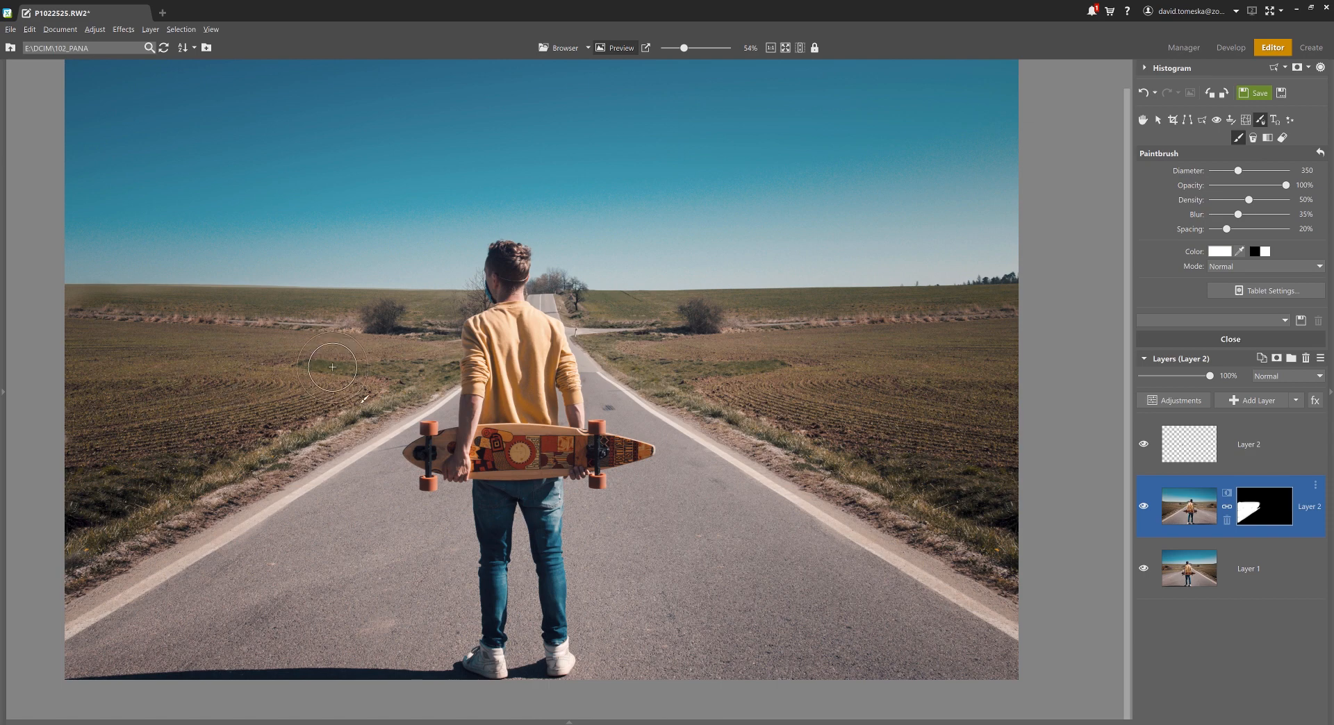
{"action": "key", "text": "ctrl+z"}
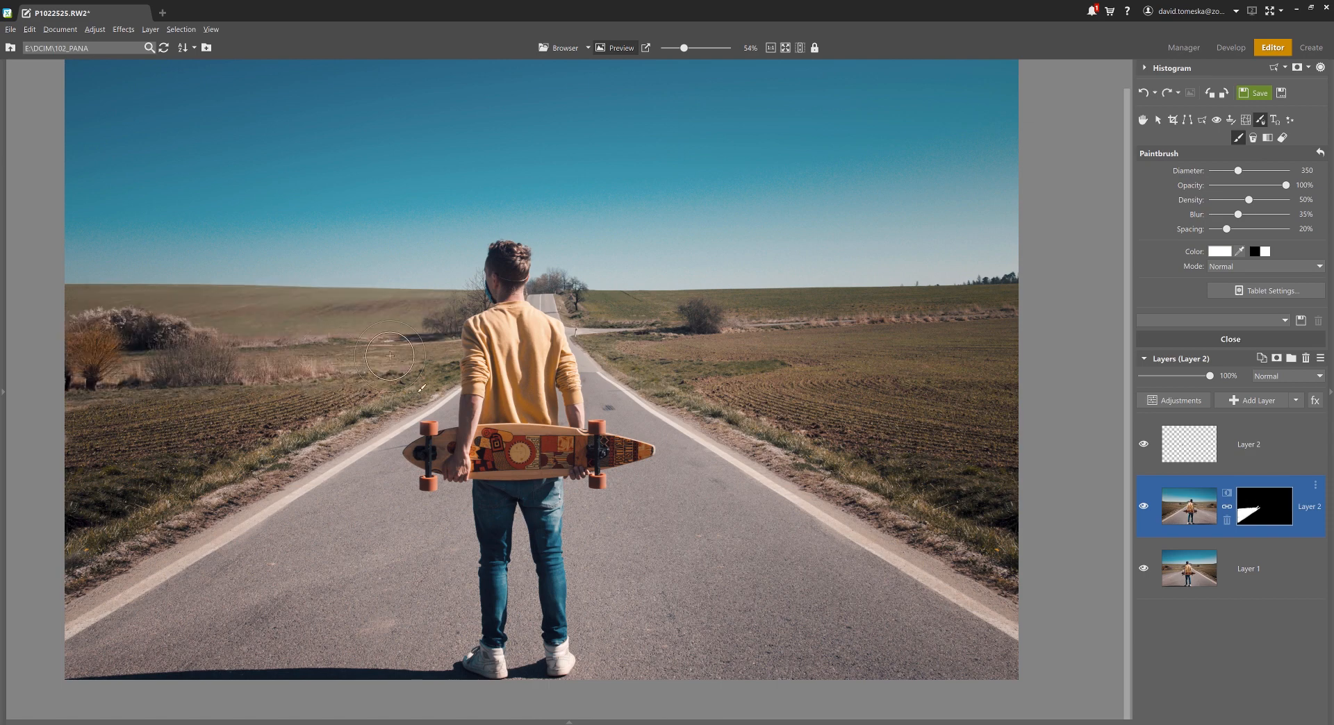